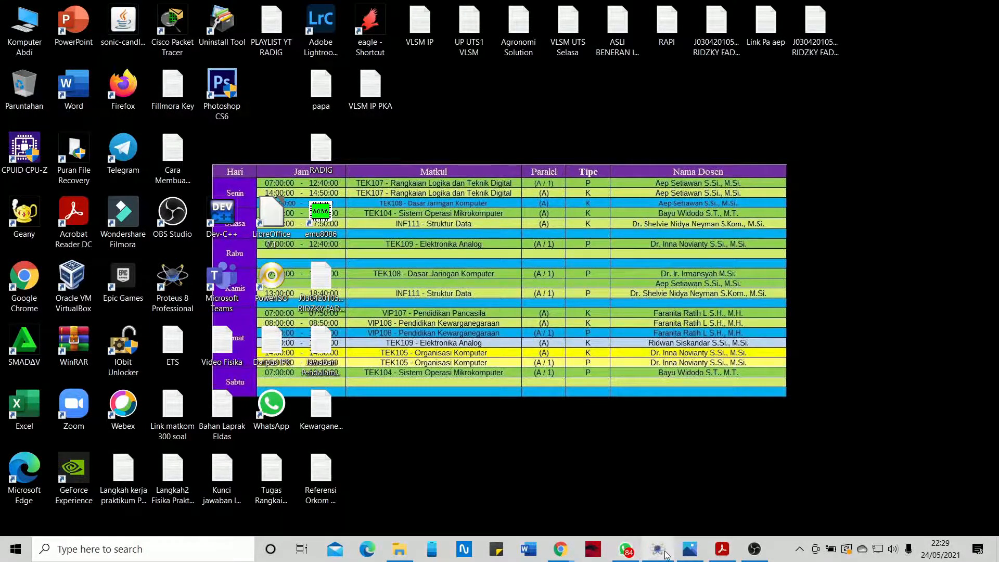
# Switch to Proteus and look over the two-digit counter schematic with its 7447 and 7490 ICs.
pyautogui.moveTo(690, 548)
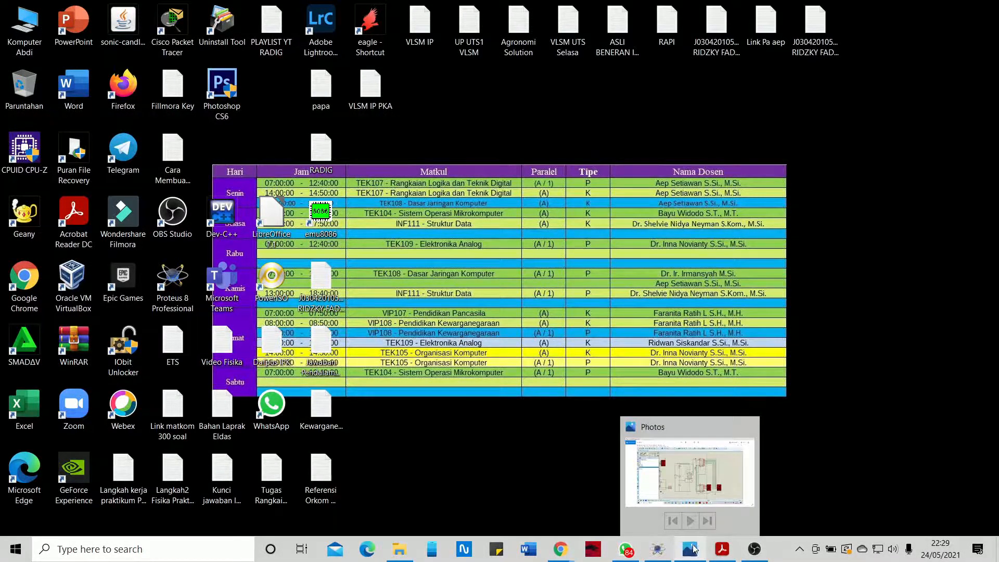
pyautogui.moveTo(723, 553)
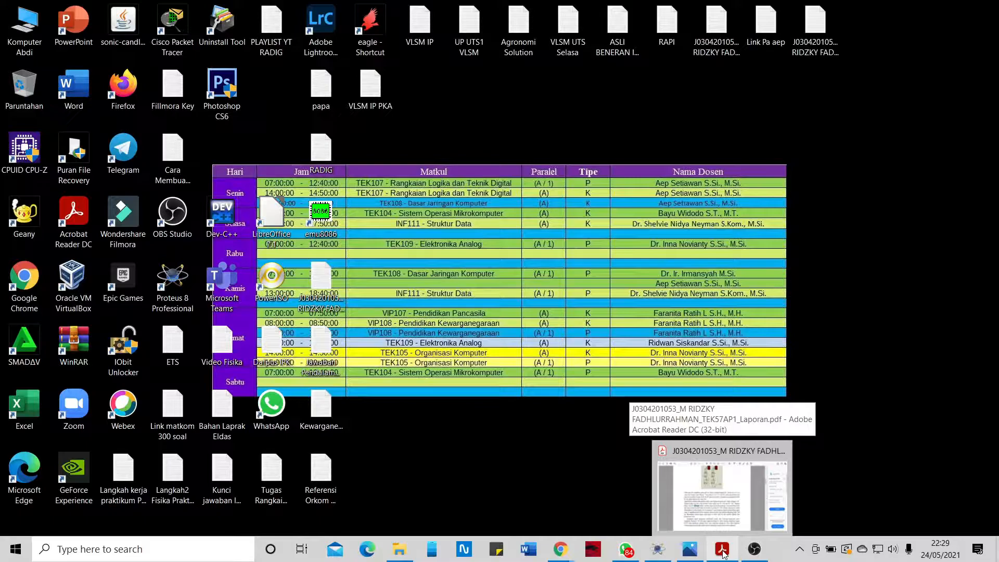
pyautogui.click(658, 548)
pyautogui.scroll(-1, 679, 316)
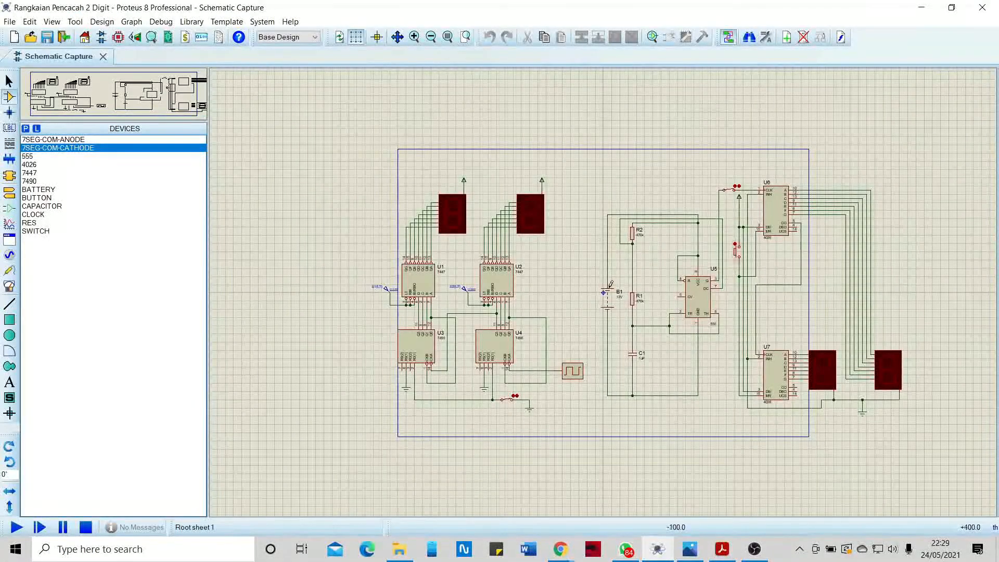
pyautogui.scroll(1, 628, 309)
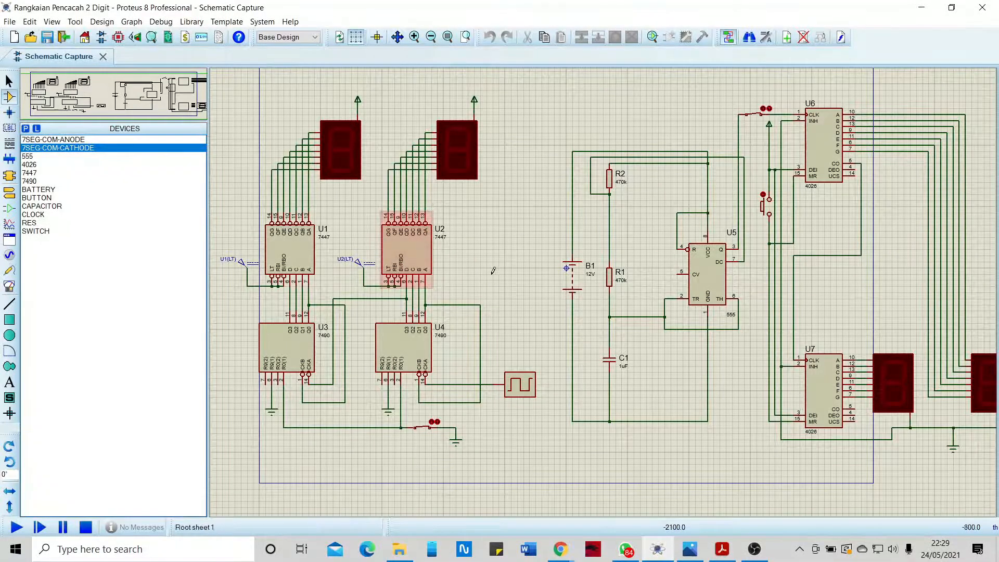
# Switch to the PDF report in Acrobat Reader and show the "BAB 1 Teori Singkat" section at 125% zoom.
pyautogui.click(721, 553)
pyautogui.scroll(6, 389, 263)
pyautogui.scroll(5, 390, 263)
pyautogui.scroll(-7, 387, 260)
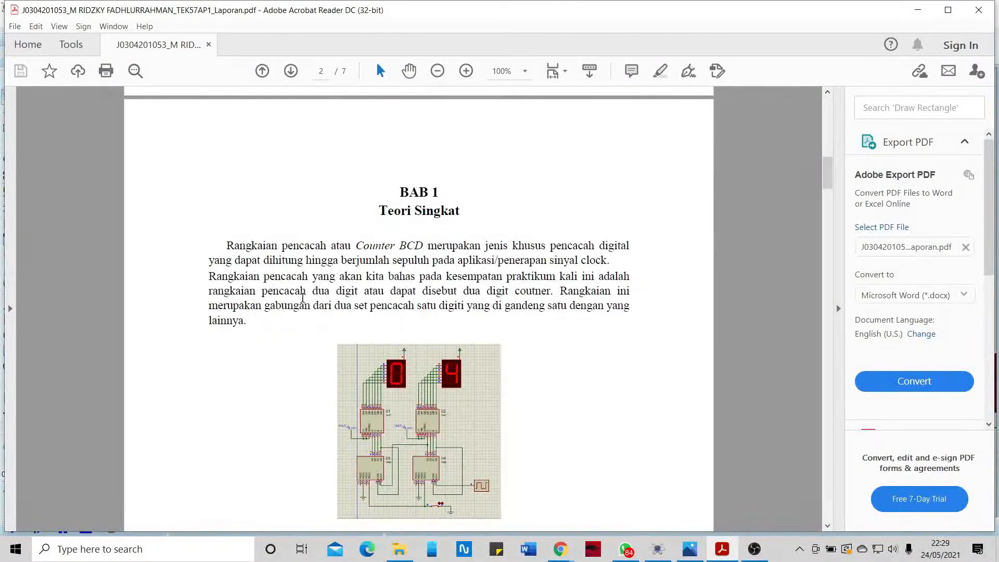
pyautogui.scroll(-1, 301, 294)
pyautogui.keyDown('ctrl'); pyautogui.scroll(1, 332, 282); pyautogui.keyUp('ctrl')
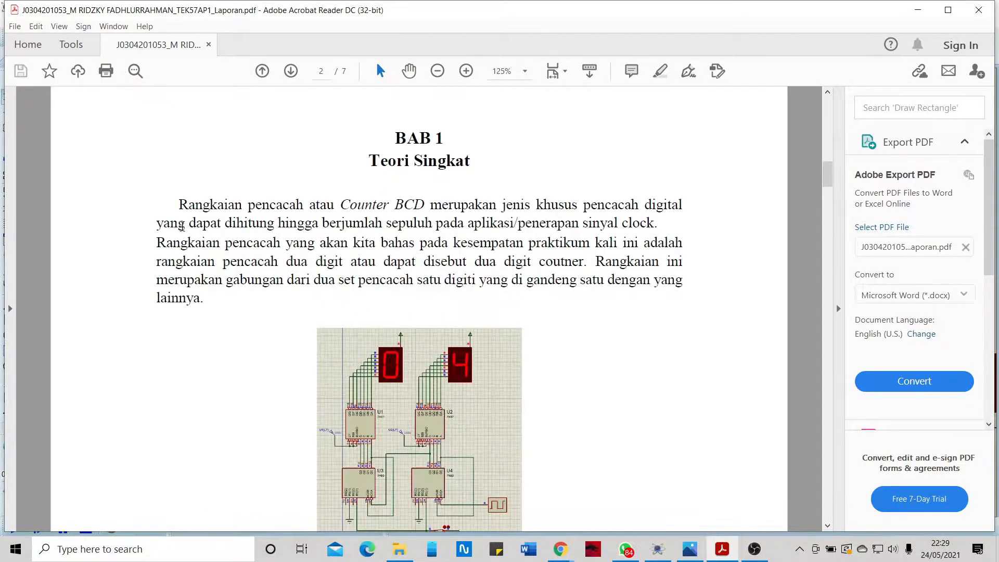
# Read the opening BCD counter paragraph of BAB 1, selecting its phrases line by line through "merupakan gabungan dari dua set pencacah".
pyautogui.moveTo(179, 204); pyautogui.dragTo(664, 207)
pyautogui.moveTo(157, 224); pyautogui.dragTo(444, 226)
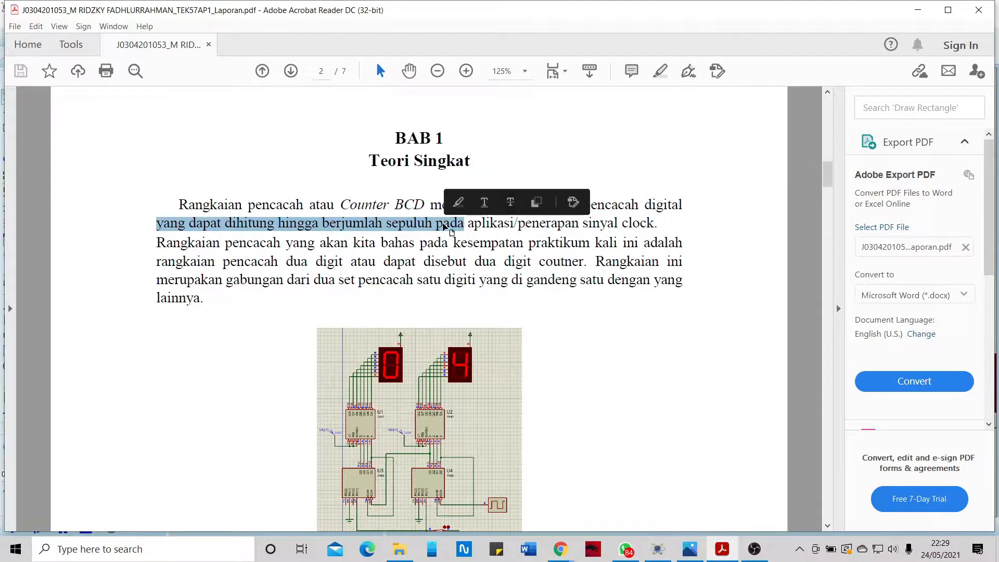
pyautogui.click(490, 228)
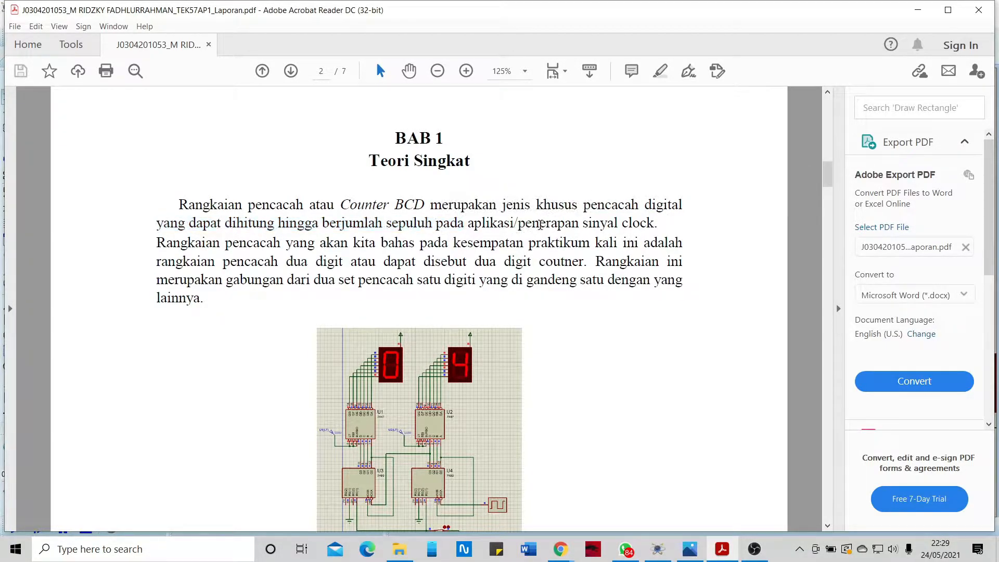
pyautogui.moveTo(584, 228); pyautogui.dragTo(655, 224)
pyautogui.moveTo(157, 243); pyautogui.dragTo(338, 242)
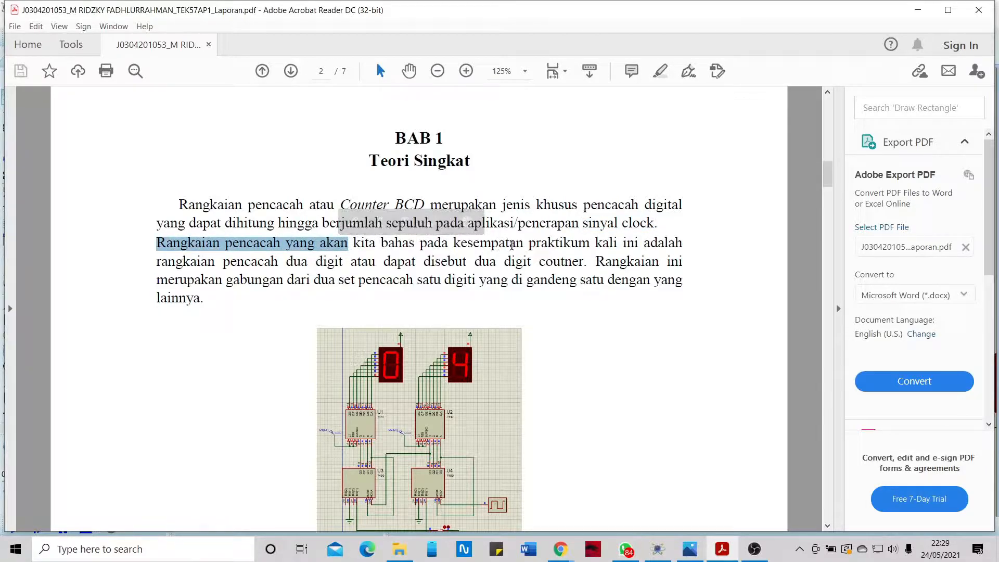
pyautogui.moveTo(264, 264); pyautogui.dragTo(335, 265)
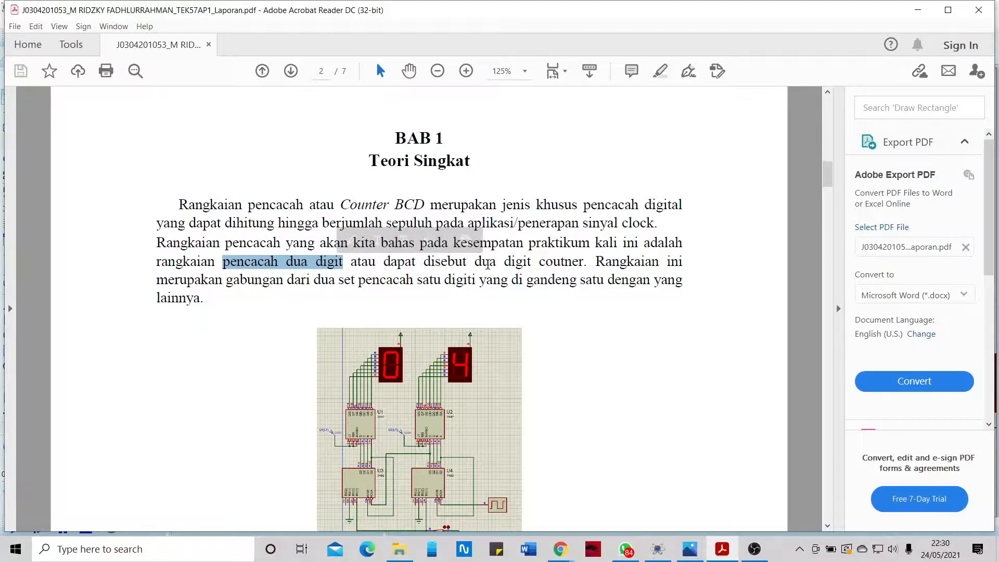
pyautogui.moveTo(502, 264); pyautogui.dragTo(586, 265)
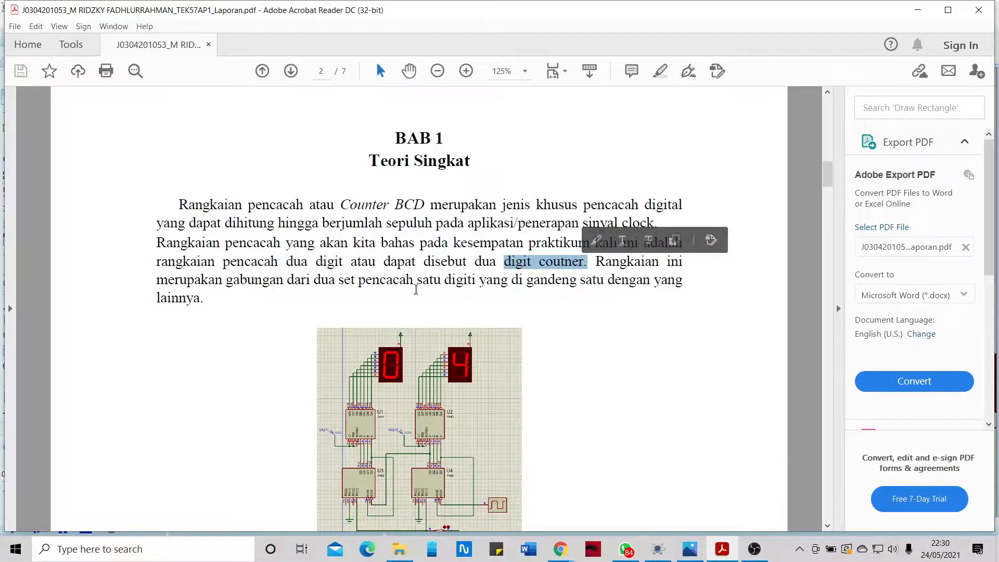
pyautogui.moveTo(187, 281); pyautogui.dragTo(376, 281)
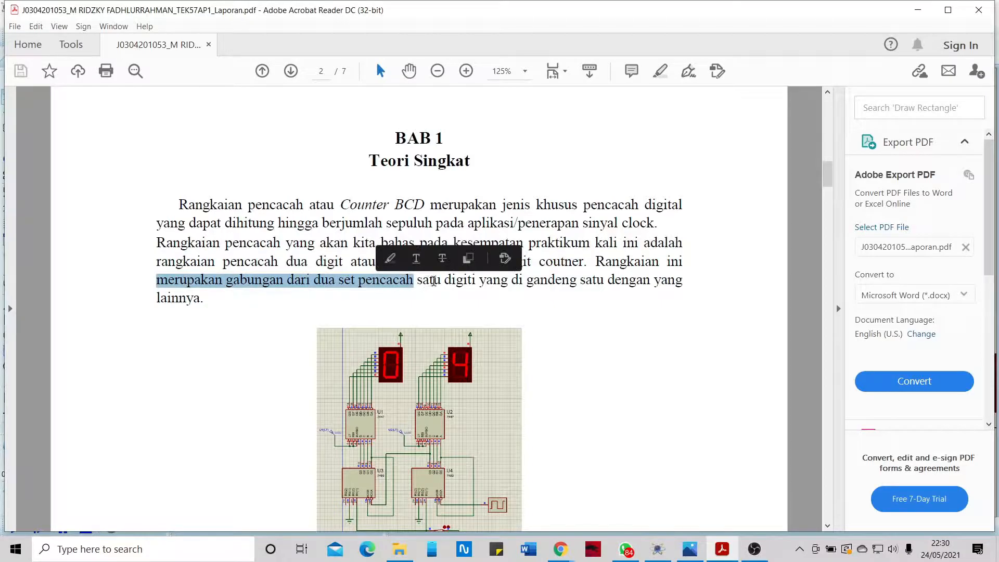
# Read the paragraph below the circuit picture on combining counter ICs, selecting its phrases through "IC ini saling bekerja satu sama lain".
pyautogui.scroll(-5, 576, 284)
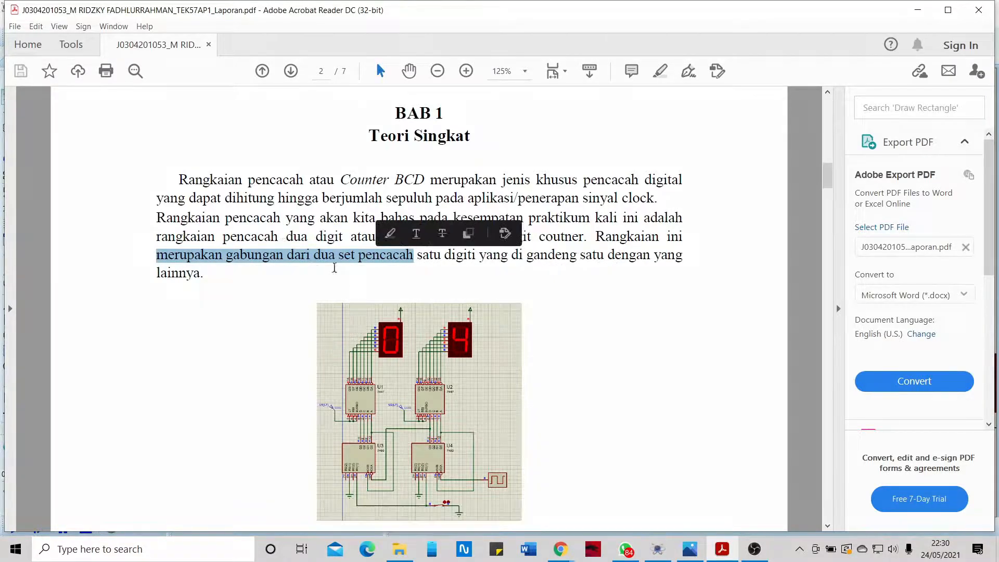
pyautogui.scroll(-2, 435, 287)
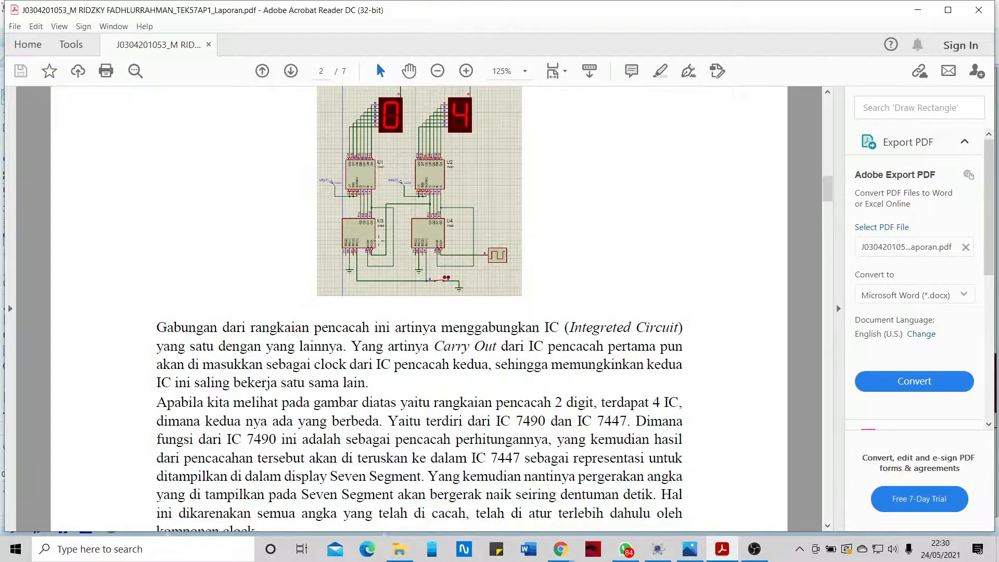
pyautogui.scroll(-2, 426, 130)
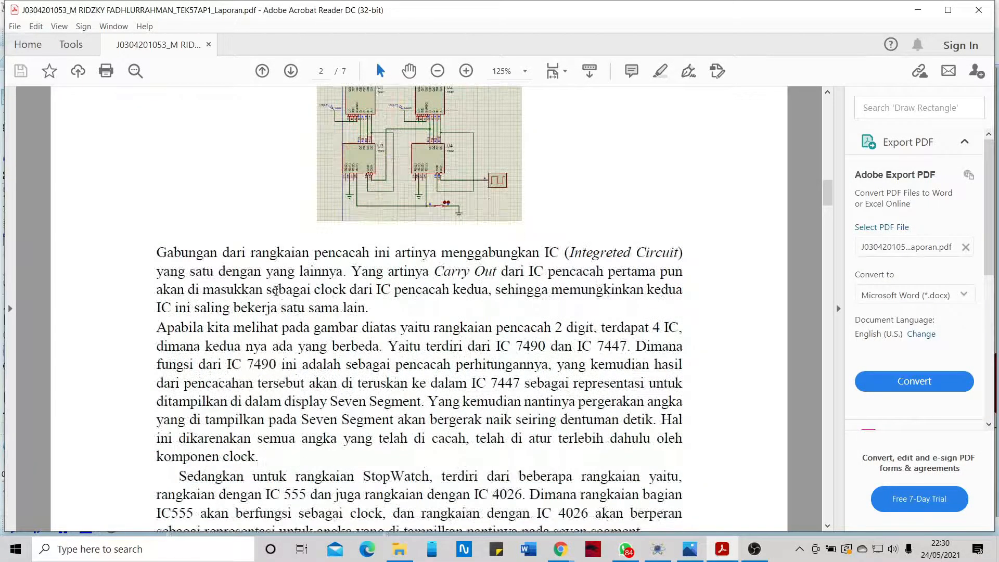
pyautogui.moveTo(223, 253); pyautogui.dragTo(532, 261)
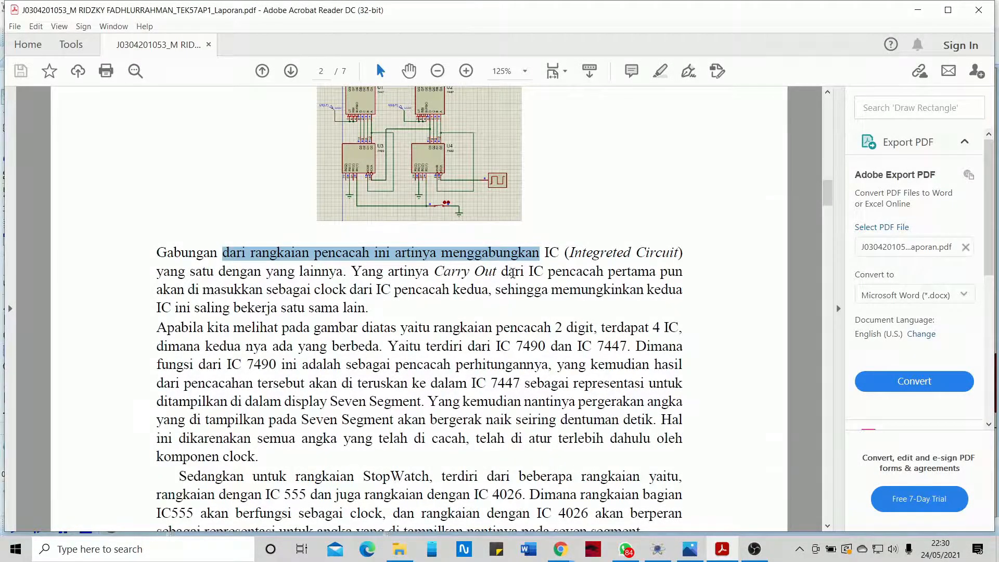
pyautogui.moveTo(193, 289); pyautogui.dragTo(466, 293)
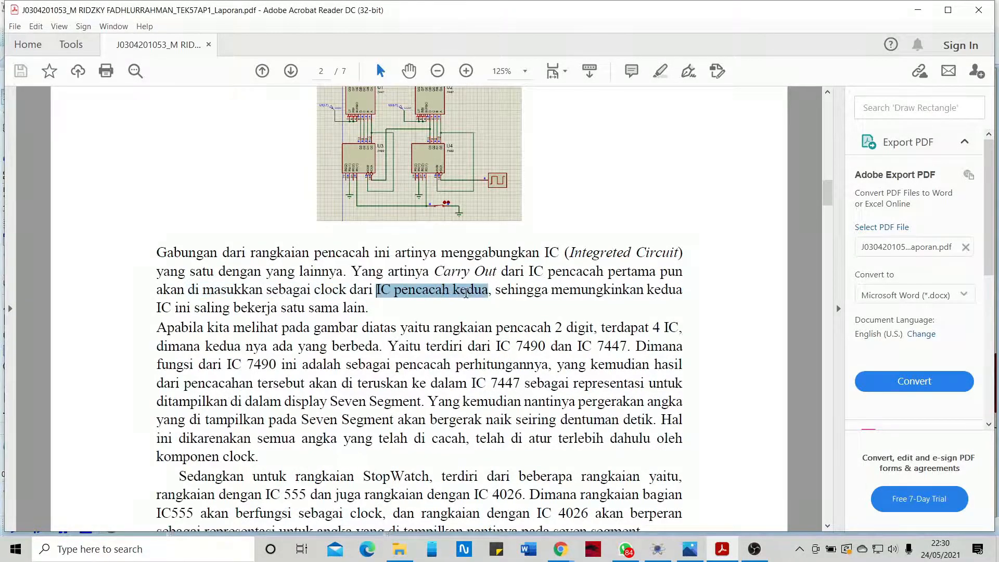
pyautogui.moveTo(551, 290); pyautogui.dragTo(636, 290)
pyautogui.moveTo(154, 312); pyautogui.dragTo(345, 310)
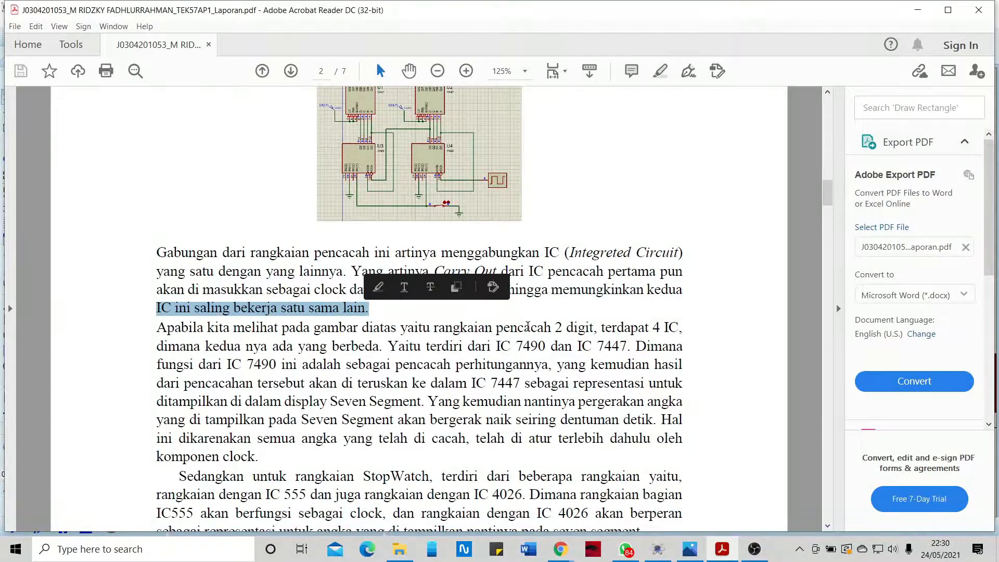
pyautogui.click(530, 324)
# Switch to Proteus and examine how the 7490 counters U3 and U4 connect to the 7447 decoders U1 and U2.
pyautogui.click(669, 551)
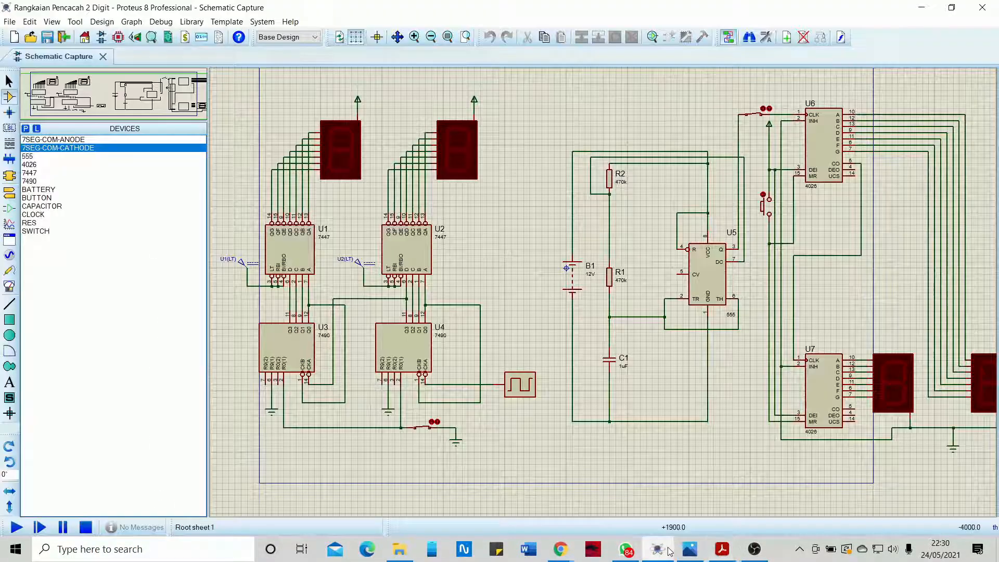
pyautogui.scroll(1, 416, 261)
pyautogui.scroll(-1, 615, 289)
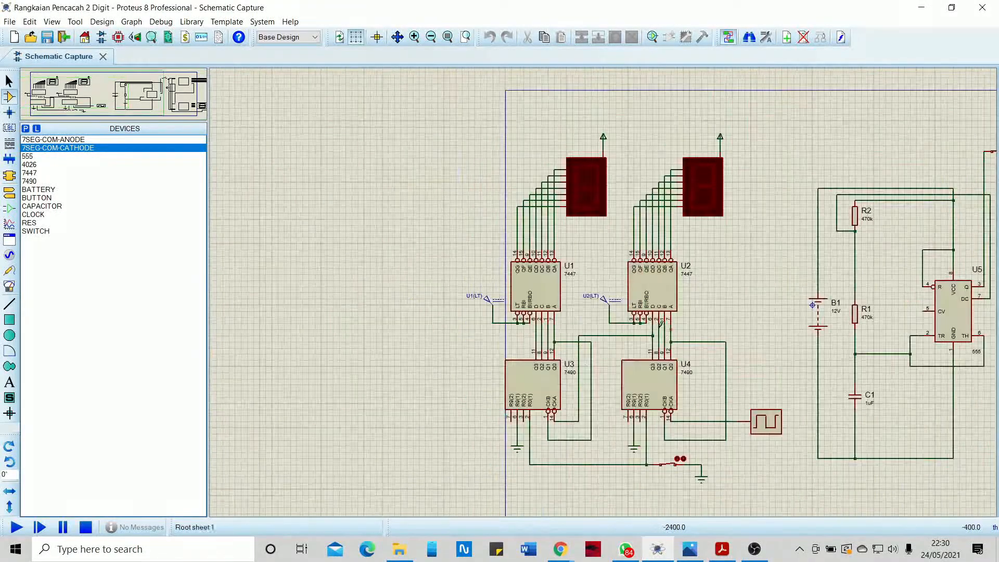
pyautogui.scroll(1, 599, 281)
pyautogui.scroll(-1, 596, 258)
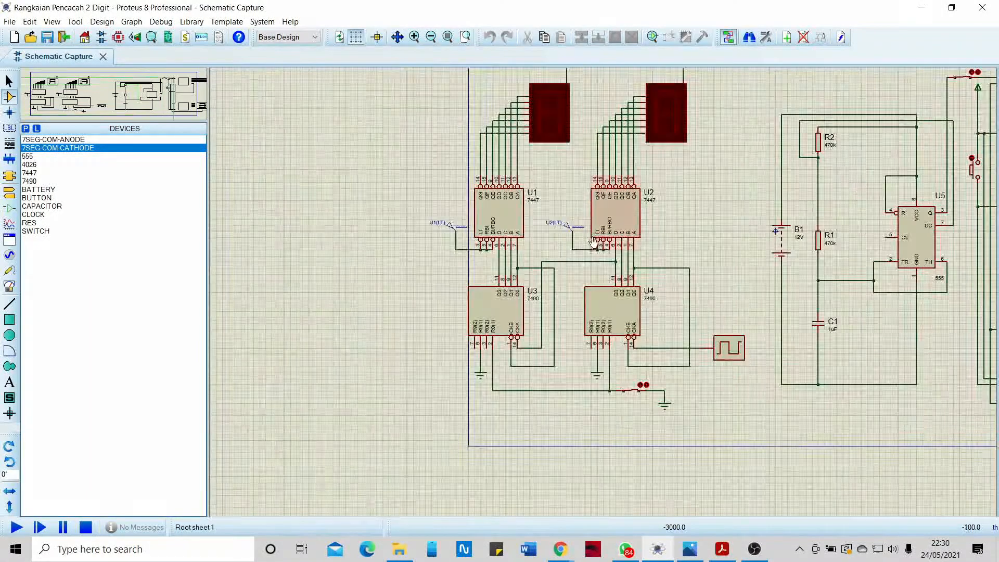
pyautogui.scroll(1, 640, 250)
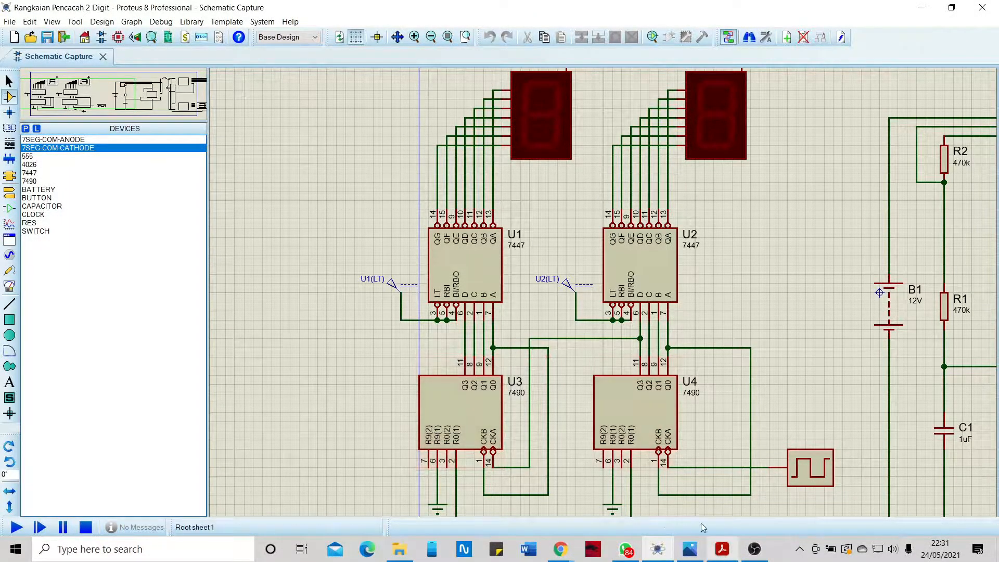
pyautogui.scroll(-1, 552, 328)
pyautogui.scroll(1, 557, 320)
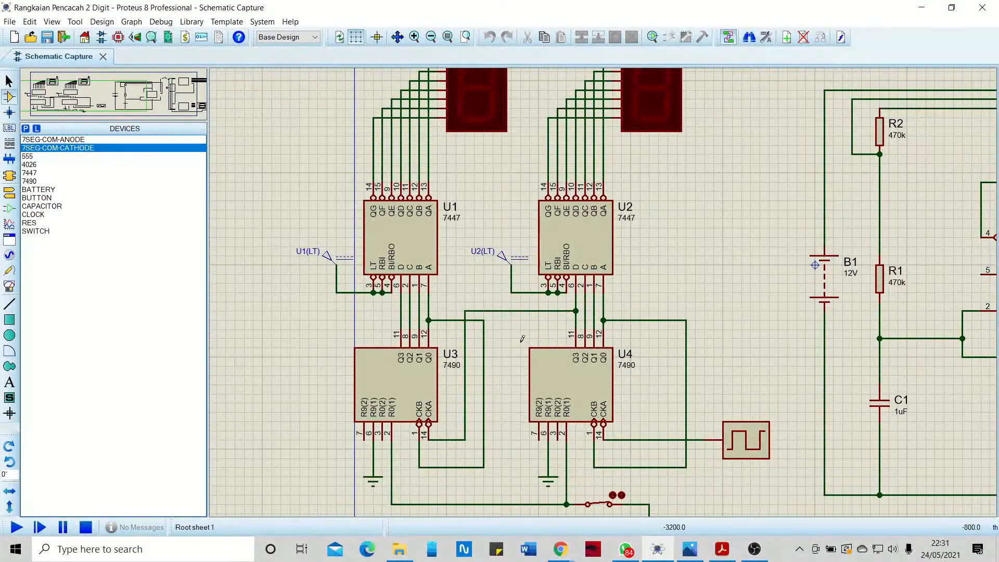
pyautogui.scroll(-1, 522, 340)
pyautogui.scroll(1, 593, 259)
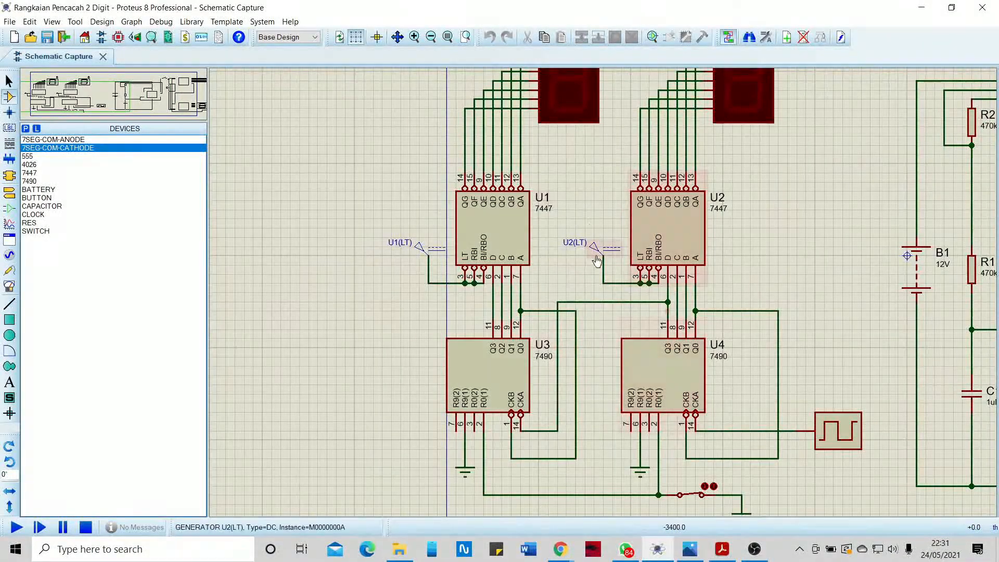
pyautogui.scroll(-1, 594, 260)
pyautogui.scroll(1, 557, 254)
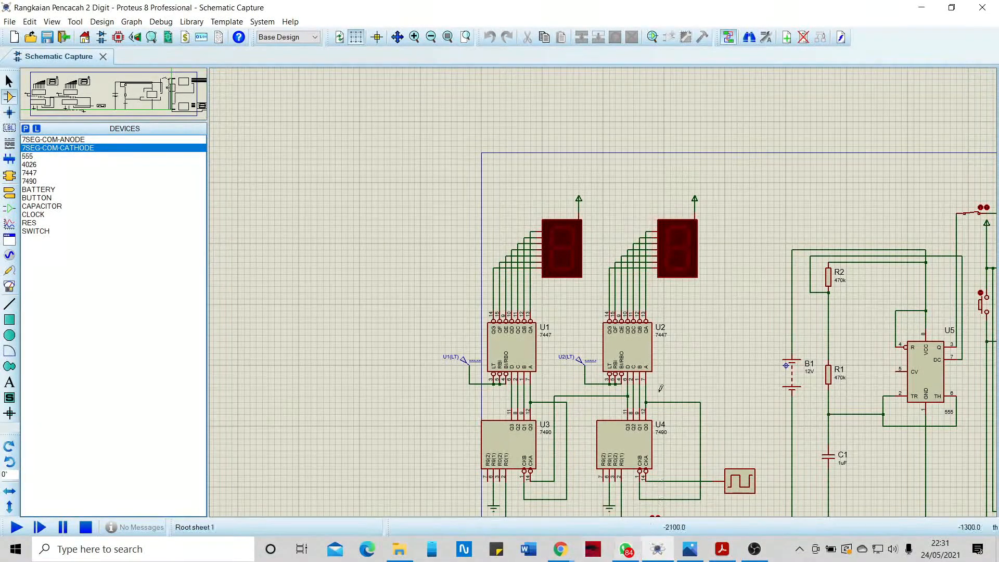
pyautogui.scroll(-2, 622, 366)
pyautogui.scroll(4, 617, 333)
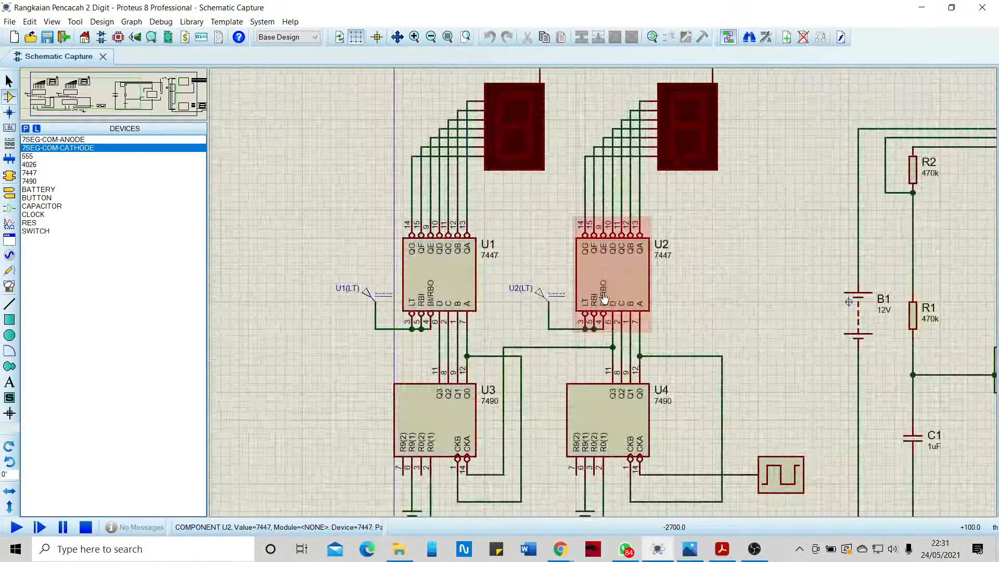
# Return to the PDF report and read the paragraph on IC 7490 and IC 7447, selecting phrases through "di dalam display".
pyautogui.click(722, 549)
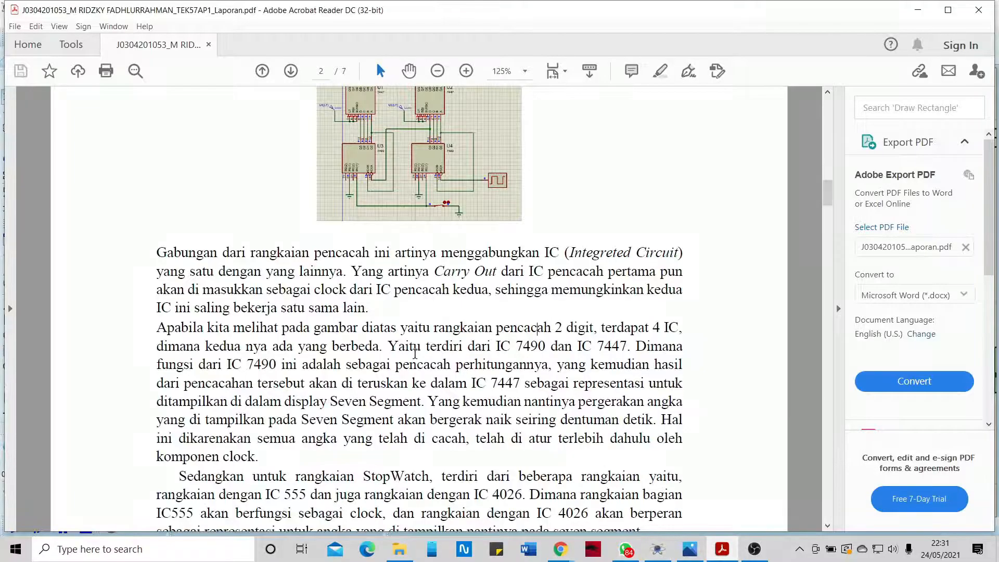
pyautogui.moveTo(201, 303); pyautogui.dragTo(578, 305)
pyautogui.click(224, 321)
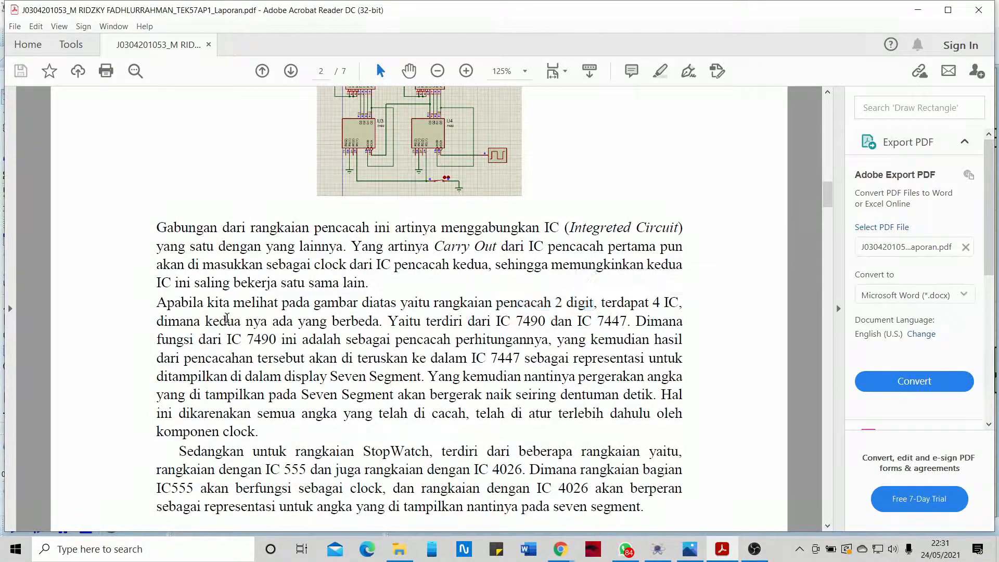
pyautogui.moveTo(498, 321); pyautogui.dragTo(636, 325)
pyautogui.click(345, 341)
pyautogui.moveTo(249, 339); pyautogui.dragTo(548, 343)
pyautogui.moveTo(178, 359); pyautogui.dragTo(516, 367)
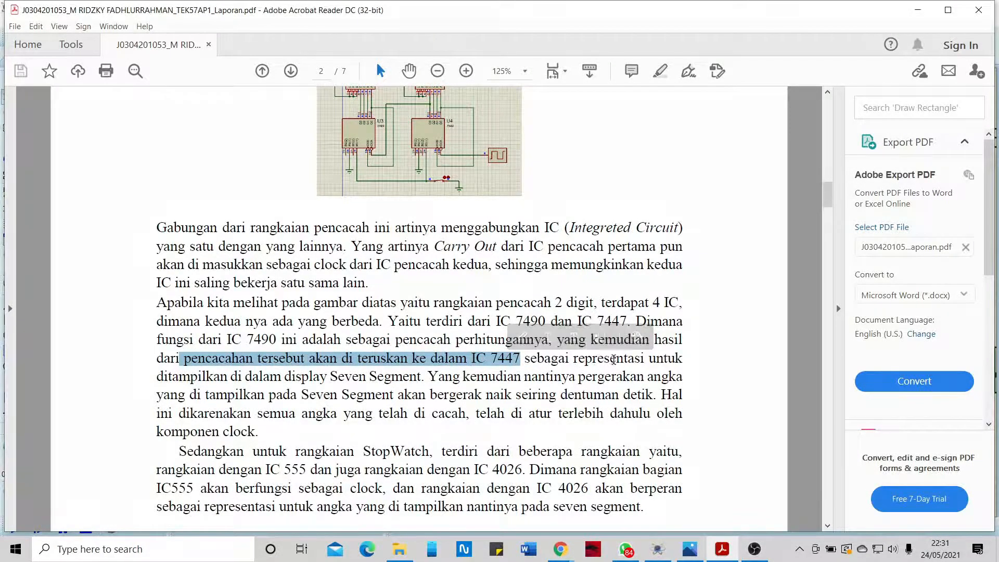
pyautogui.moveTo(231, 376); pyautogui.dragTo(328, 382)
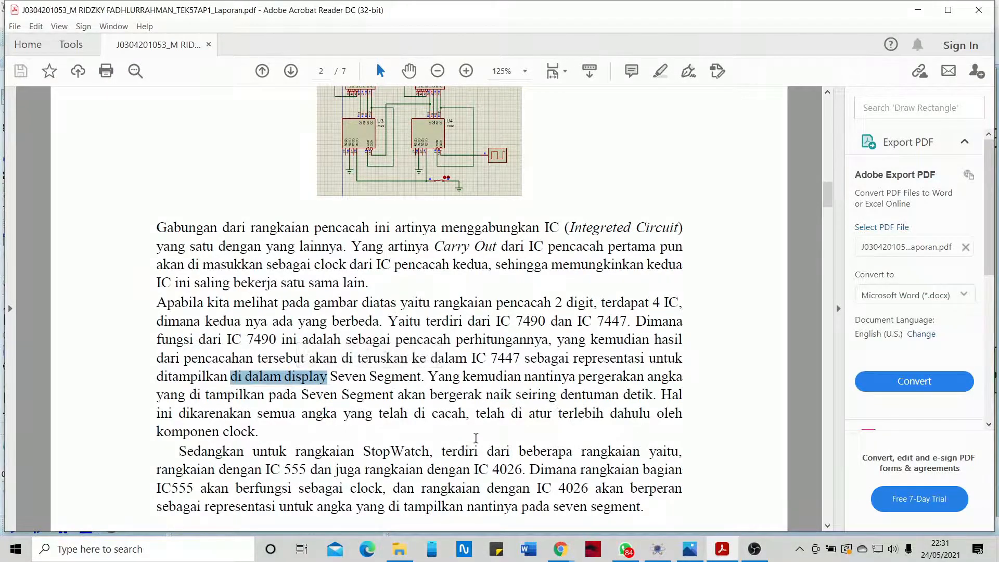
# Switch to Proteus and inspect the two seven-segment displays and their wiring to the 7447 and 7490 ICs.
pyautogui.click(658, 549)
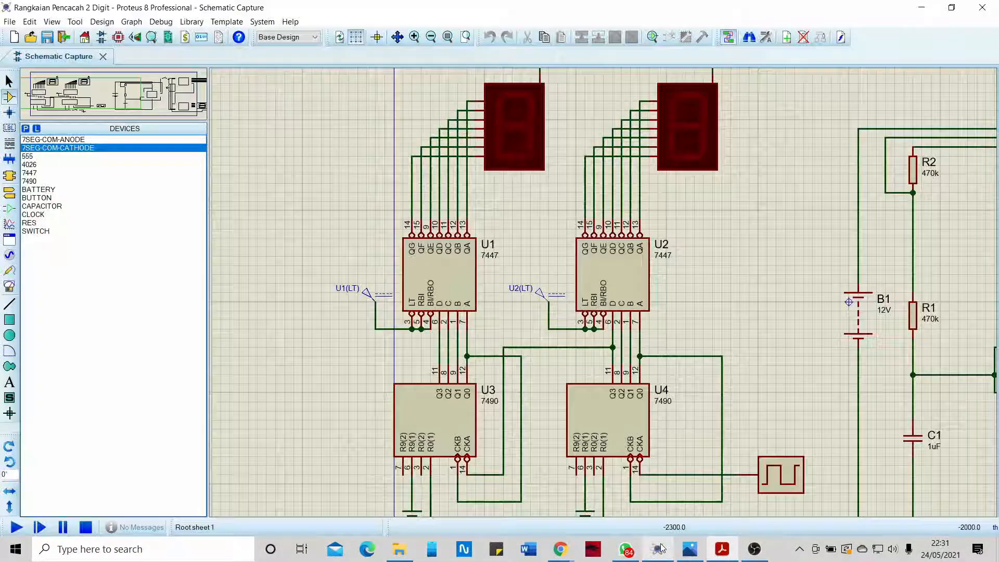
pyautogui.scroll(-1, 551, 171)
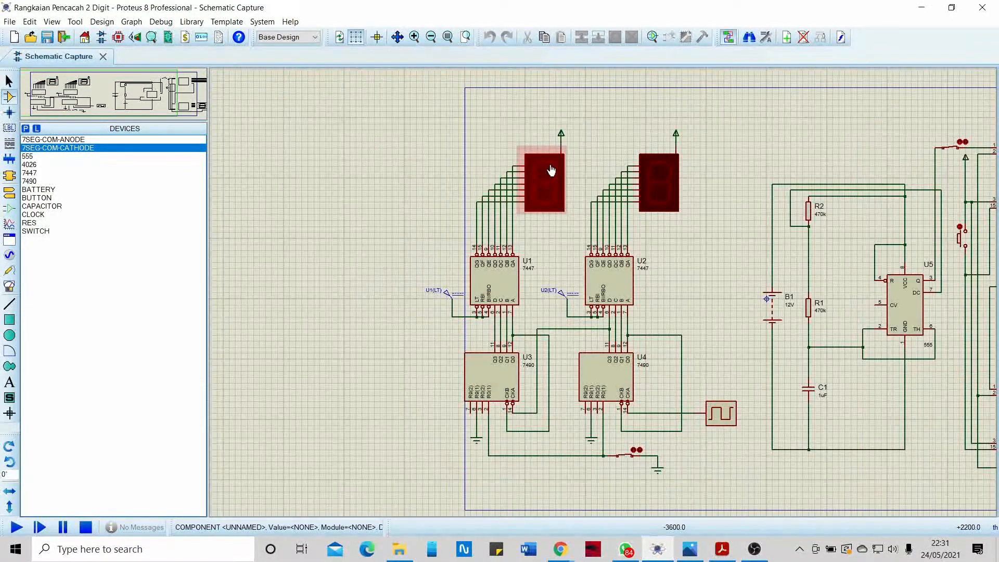
pyautogui.scroll(1, 550, 170)
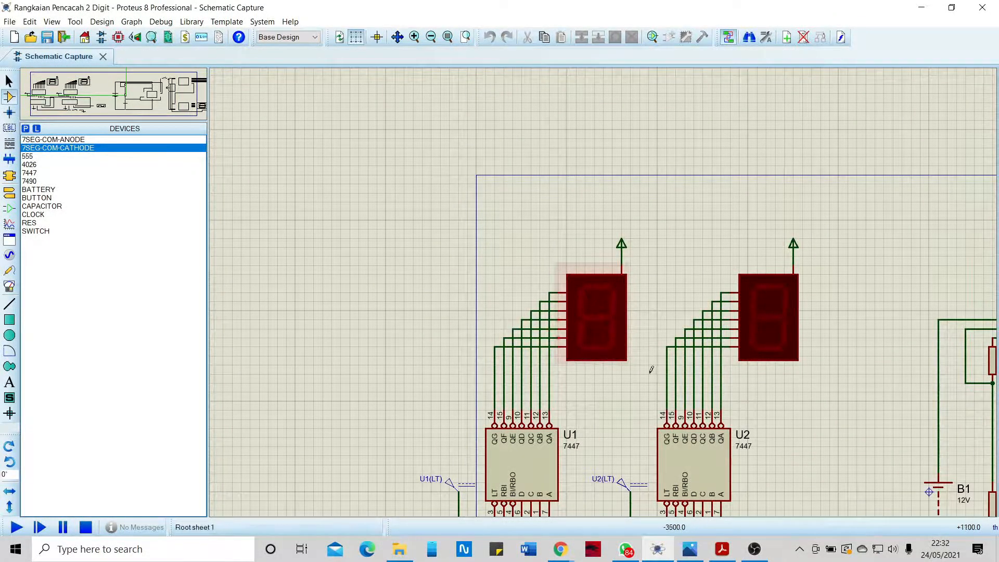
pyautogui.scroll(-1, 598, 335)
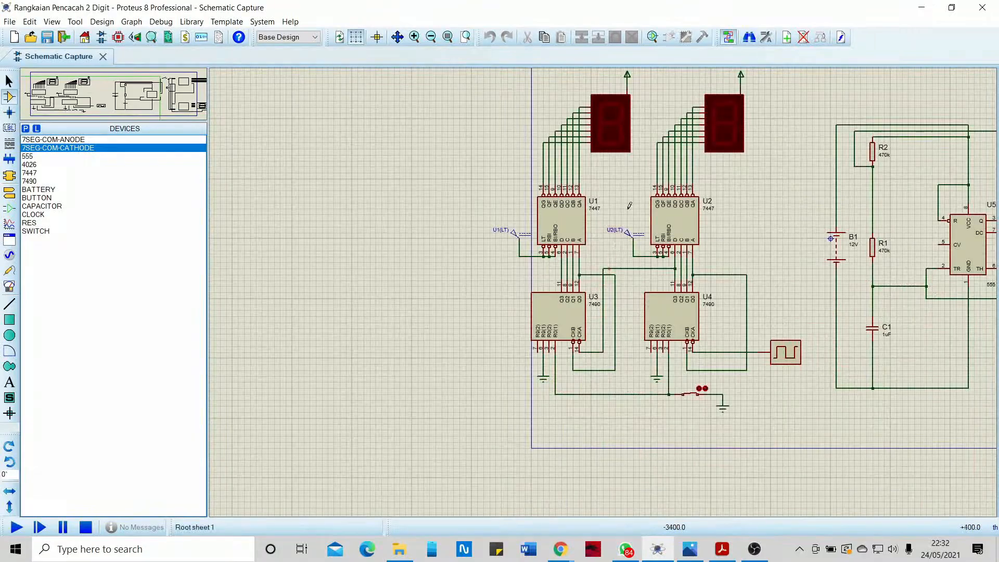
pyautogui.scroll(1, 605, 288)
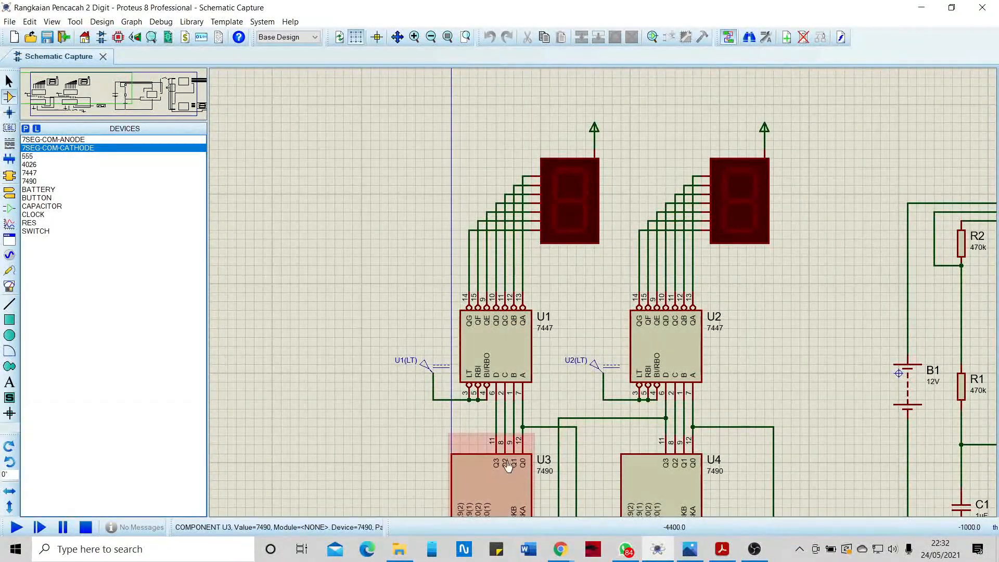
# Examine how the outputs of 7490 counter U3 connect to the inputs of 7447 decoder U1.
pyautogui.scroll(-1, 509, 466)
pyautogui.scroll(3, 598, 306)
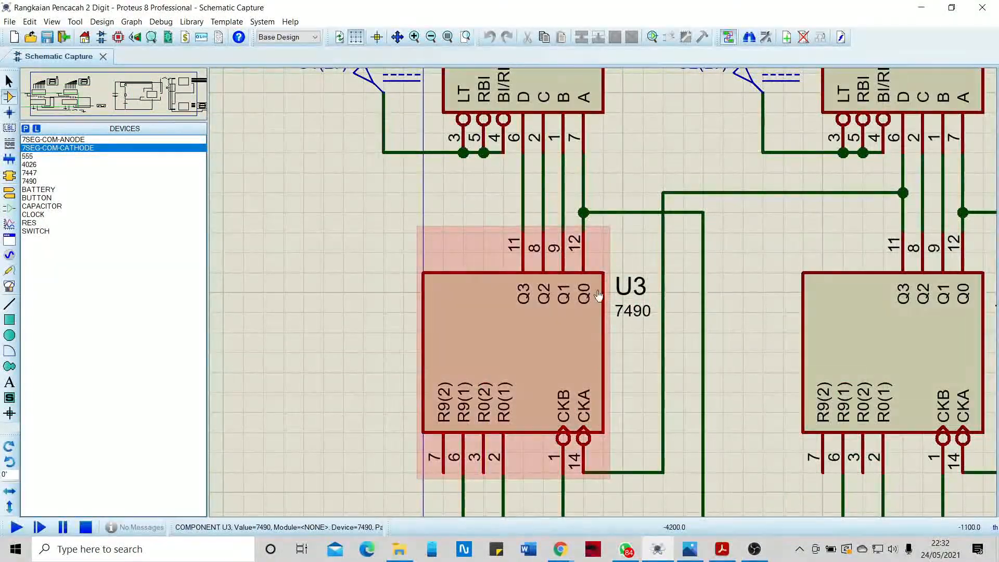
pyautogui.scroll(-2, 583, 368)
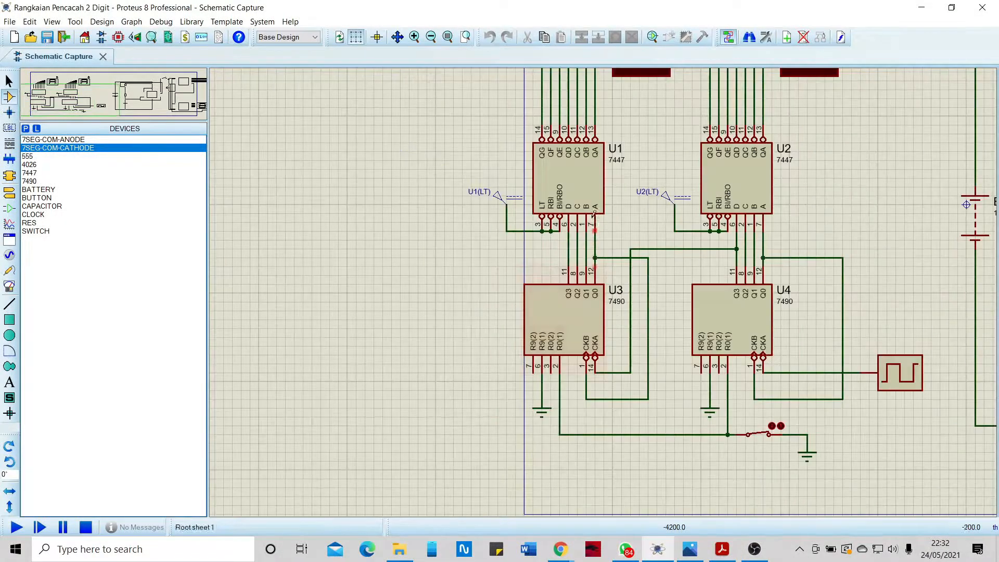
pyautogui.scroll(2, 604, 291)
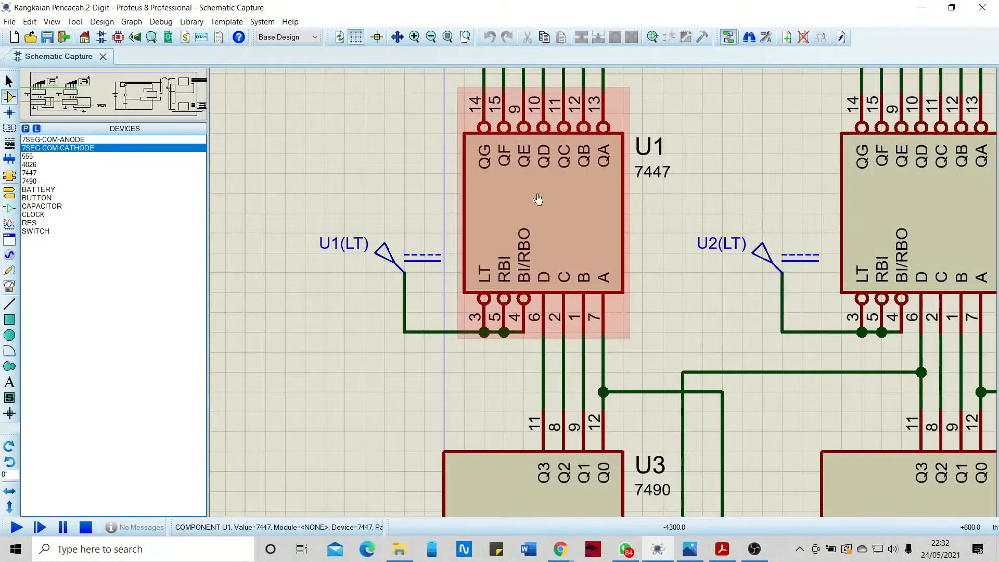
pyautogui.scroll(-1, 597, 243)
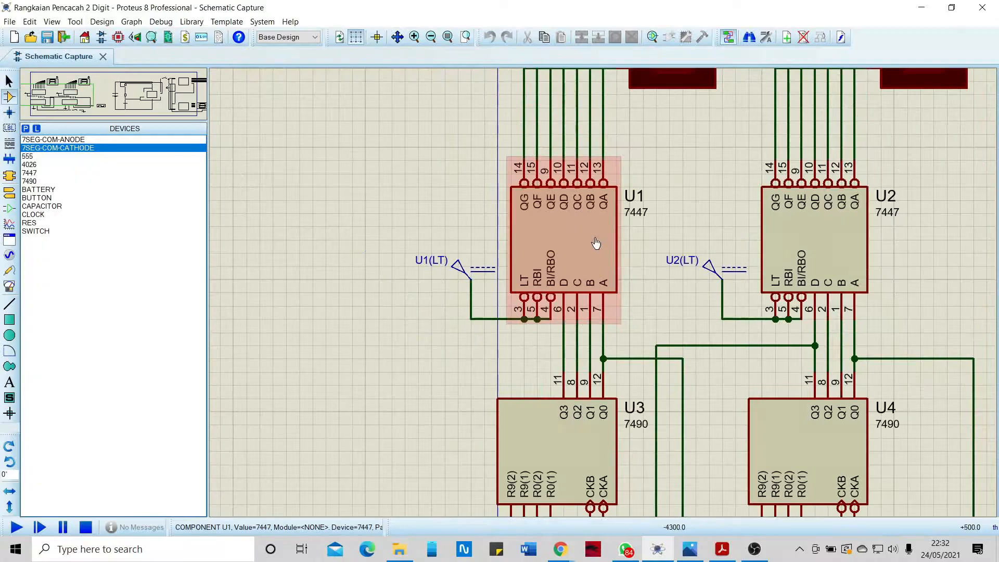
pyautogui.scroll(-1, 596, 243)
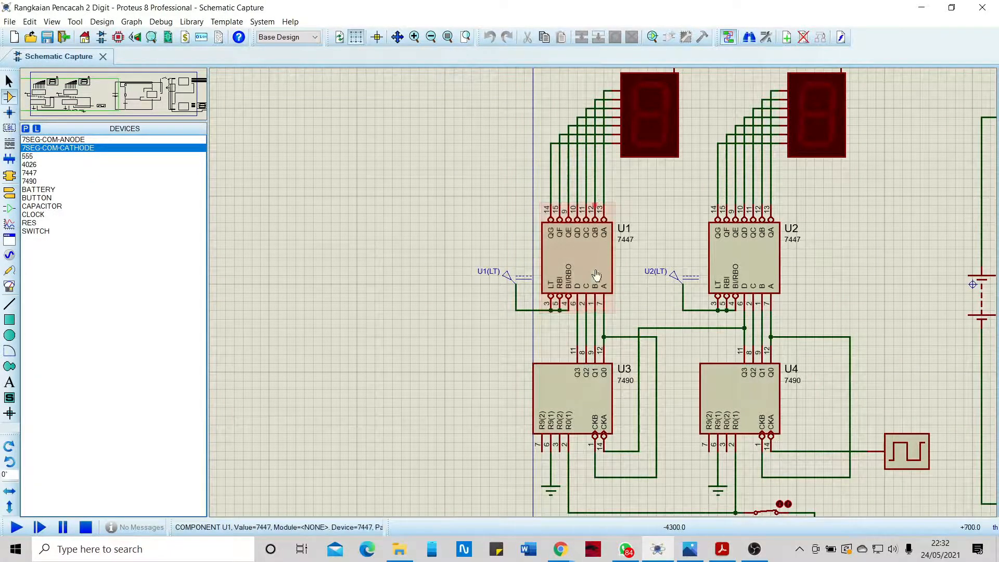
pyautogui.scroll(1, 601, 265)
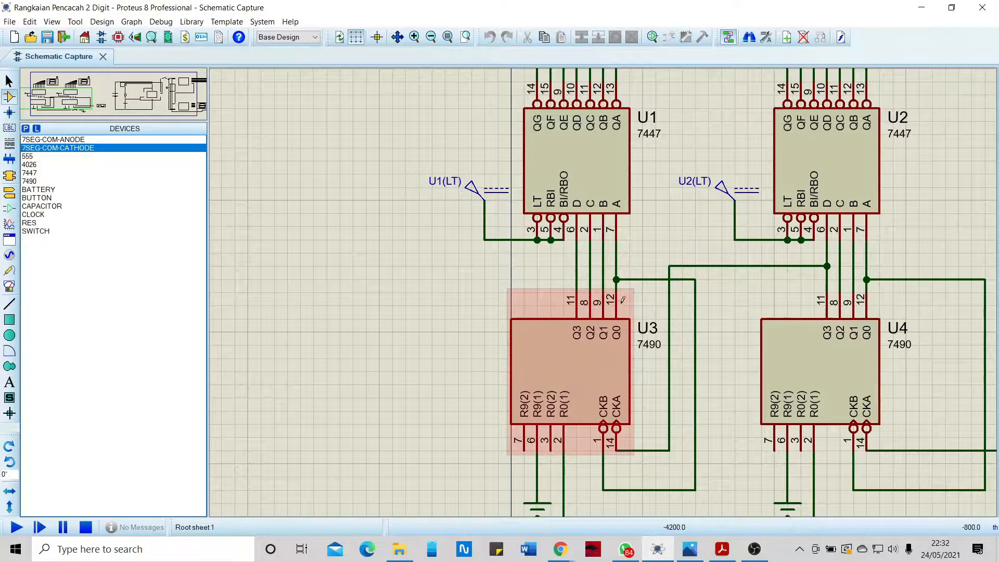
pyautogui.scroll(-2, 609, 317)
pyautogui.scroll(2, 625, 338)
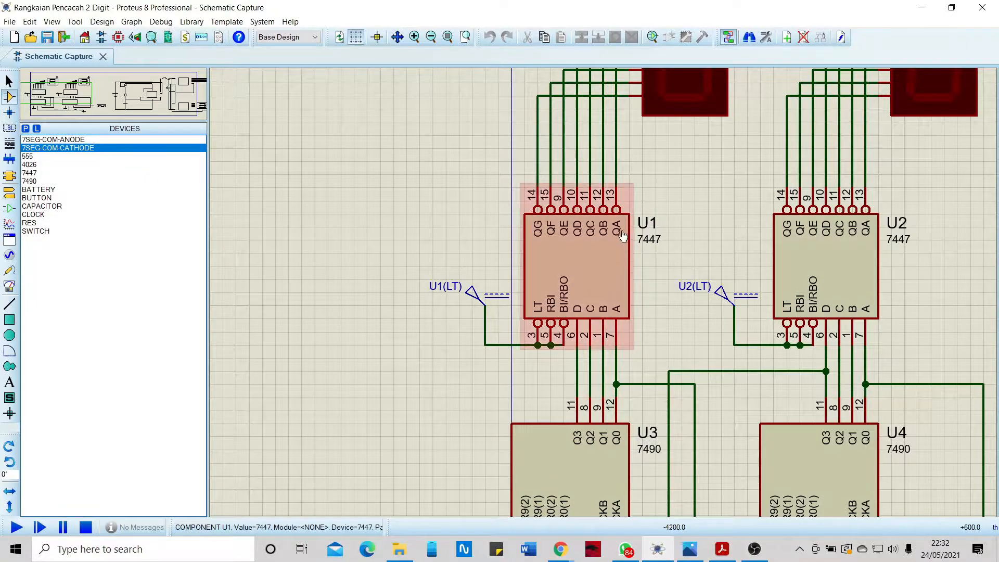
pyautogui.scroll(-3, 598, 281)
# Inspect the two seven-segment displays above U1 and U2, including their segment wires and power terminals.
pyautogui.scroll(2, 602, 297)
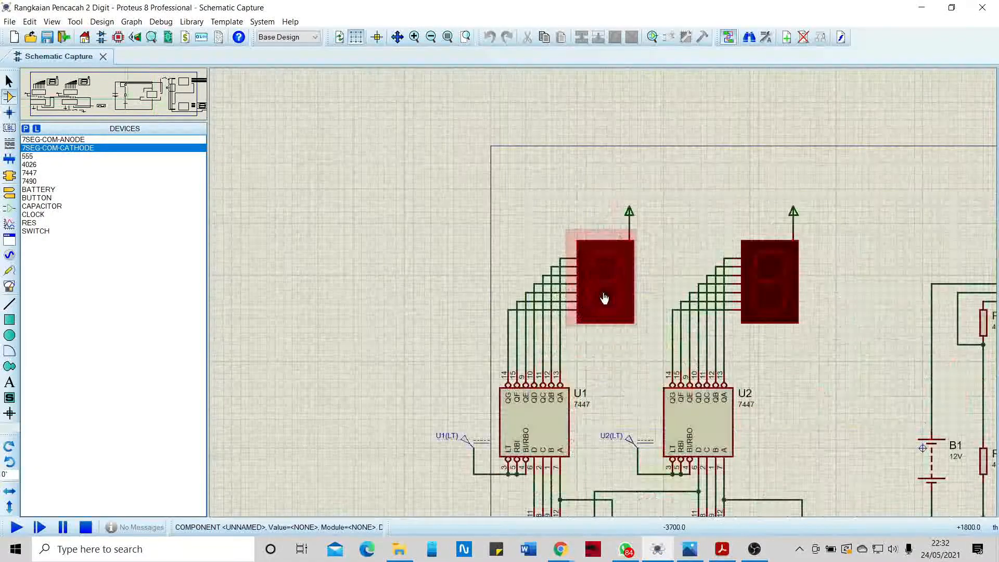
pyautogui.scroll(-2, 620, 294)
pyautogui.scroll(2, 617, 281)
pyautogui.scroll(1, 616, 279)
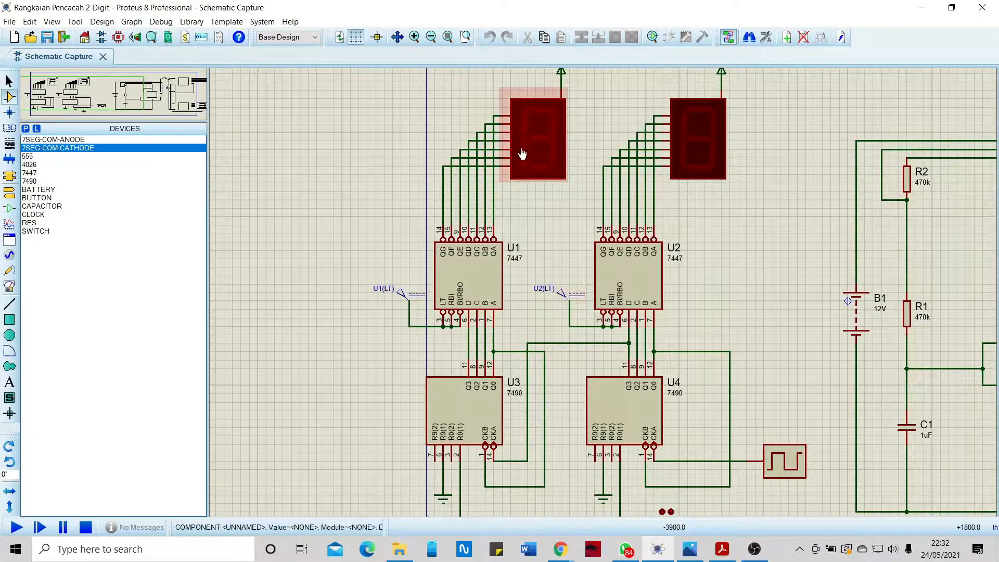
pyautogui.scroll(-1, 537, 133)
pyautogui.scroll(1, 569, 223)
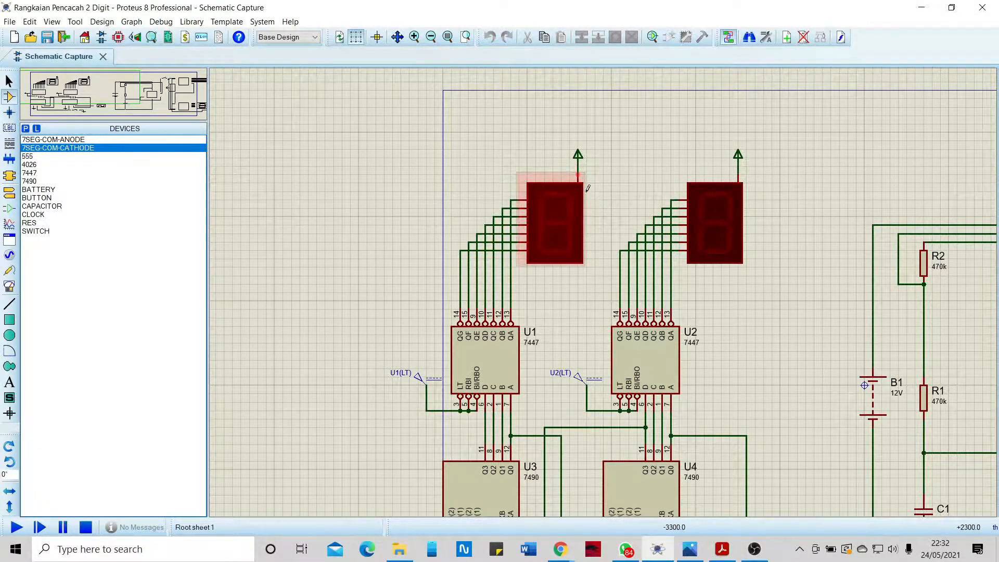
# Compare the grounded displays of the 4026 circuit with the power-connected displays of the 7447 circuit.
pyautogui.scroll(-3, 594, 196)
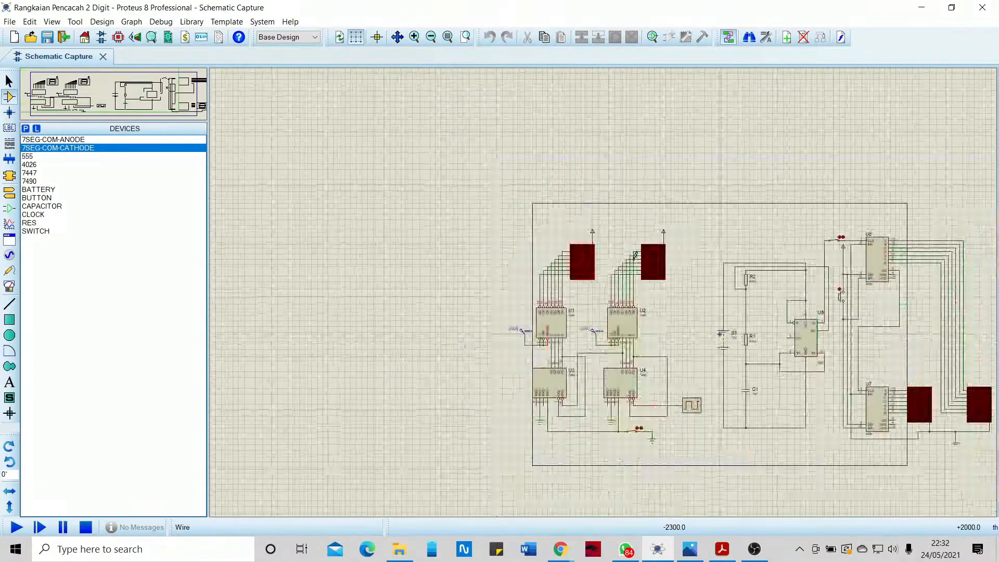
pyautogui.scroll(4, 773, 398)
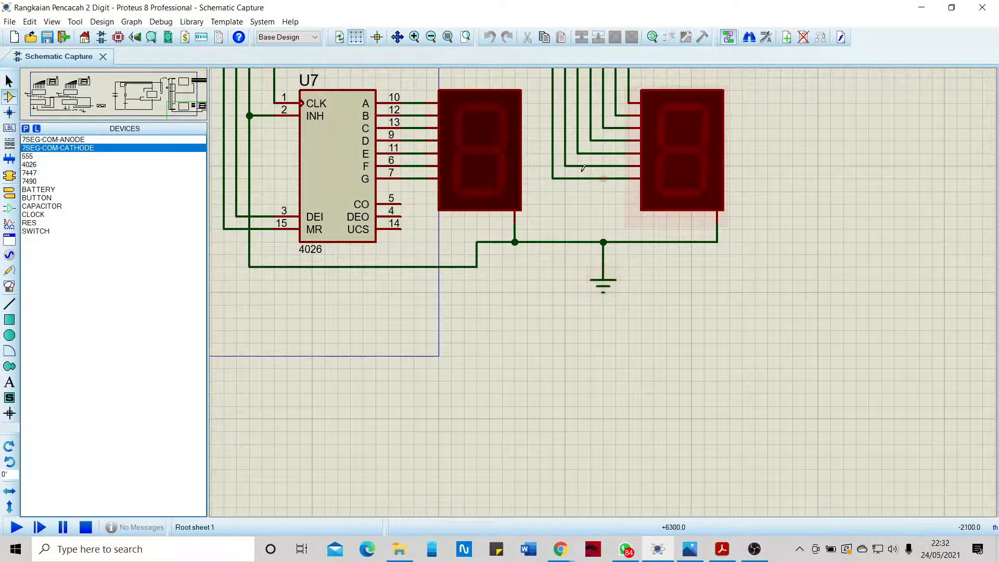
pyautogui.scroll(-2, 587, 233)
pyautogui.scroll(1, 588, 232)
pyautogui.scroll(-2, 582, 264)
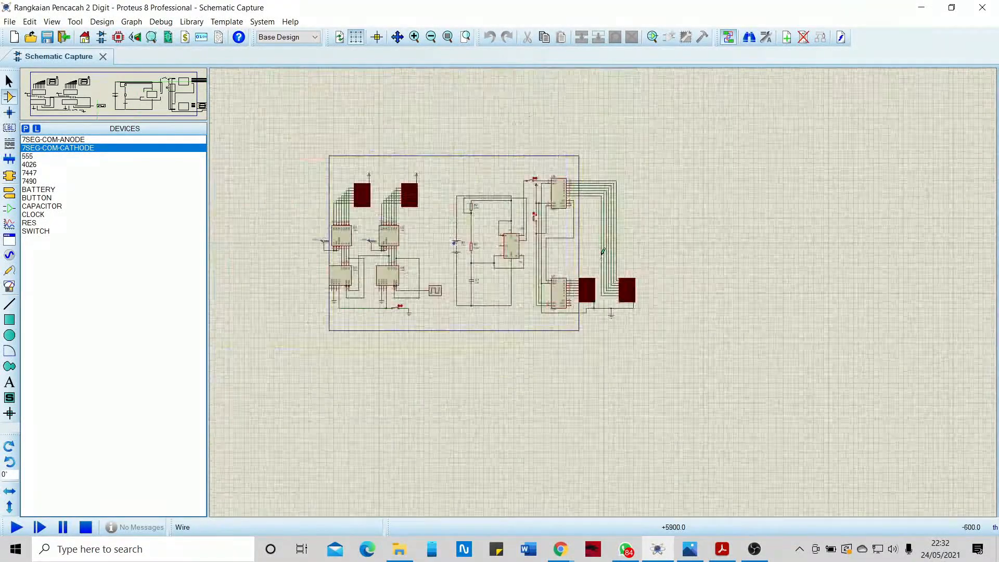
pyautogui.scroll(1, 603, 289)
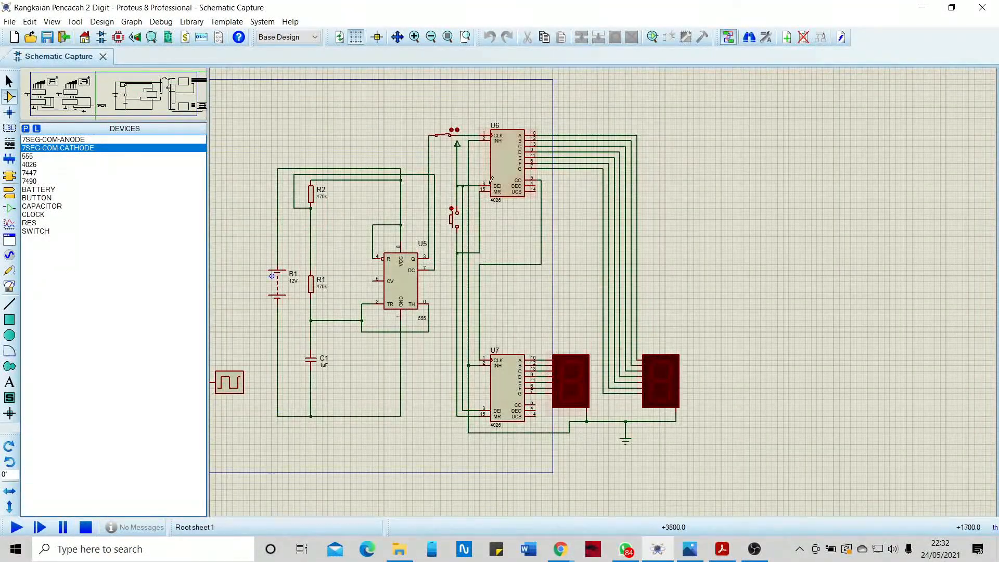
pyautogui.scroll(-2, 504, 407)
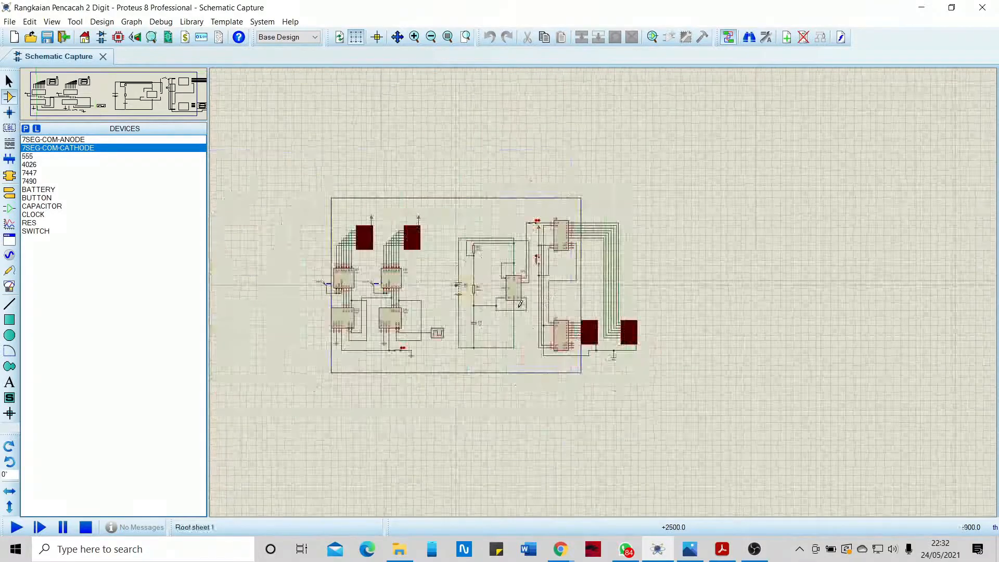
pyautogui.scroll(3, 605, 289)
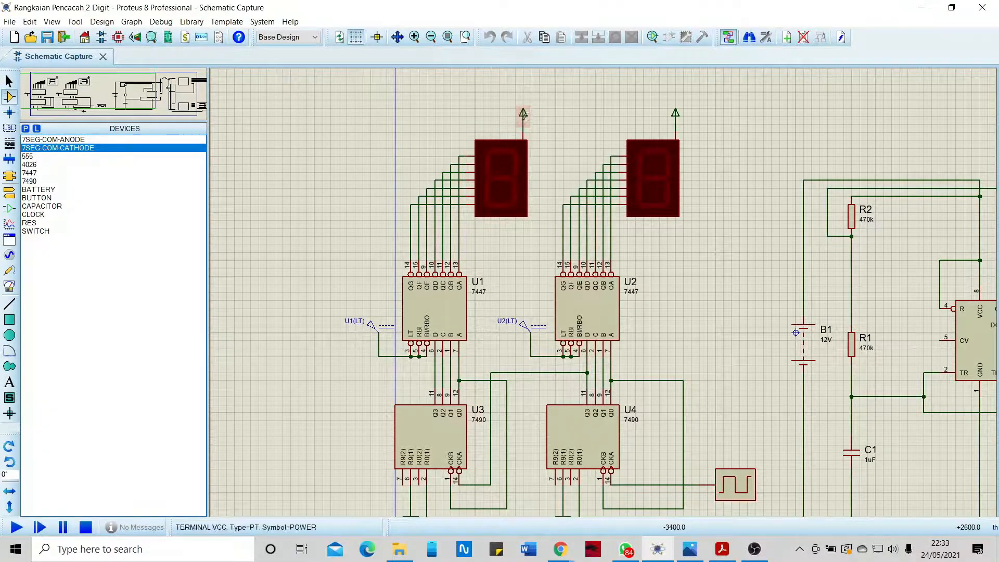
# Update all schematic instances of the CLOCK device to the version held in the library.
pyautogui.rightClick(37, 216)
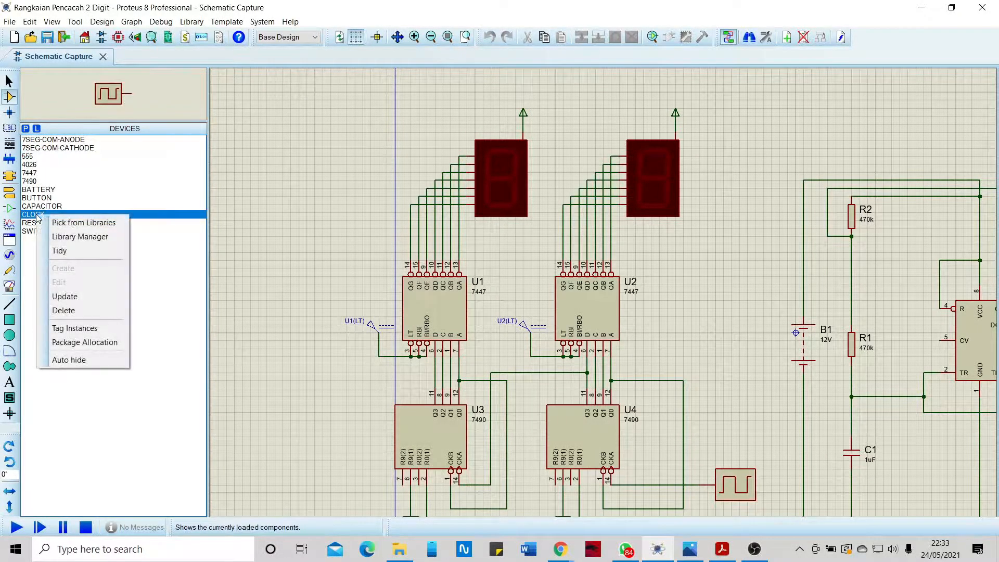
pyautogui.click(89, 300)
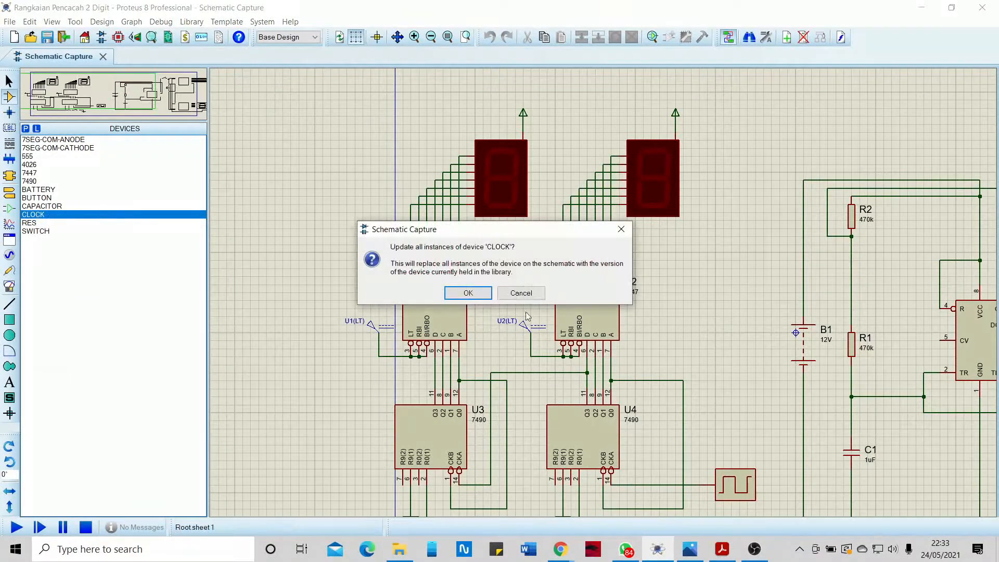
pyautogui.click(466, 294)
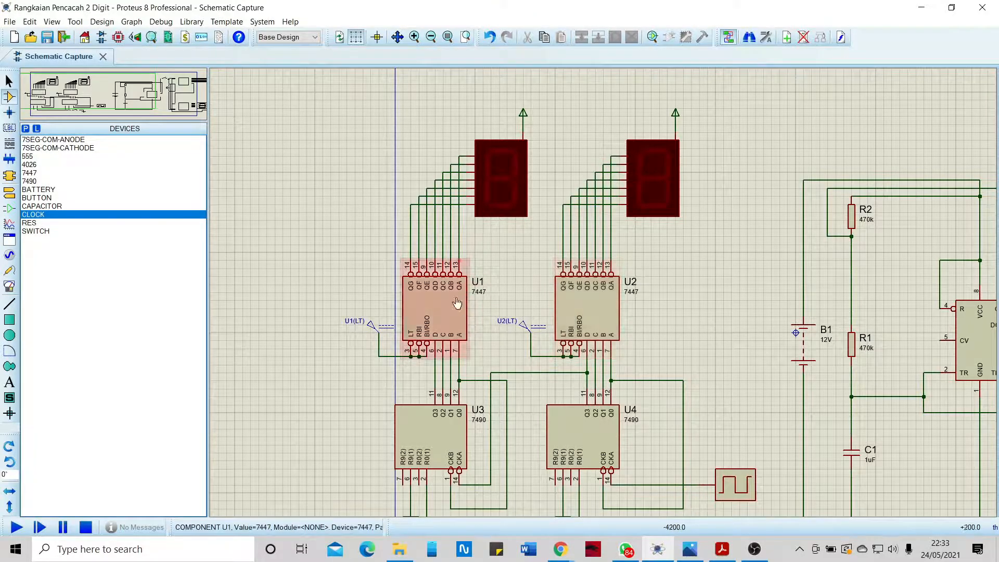
# Trace the wiring from counter U3 through decoder U1 to its display, including the LT, RBI and BI/RBO pins.
pyautogui.scroll(-3, 625, 433)
pyautogui.scroll(4, 625, 432)
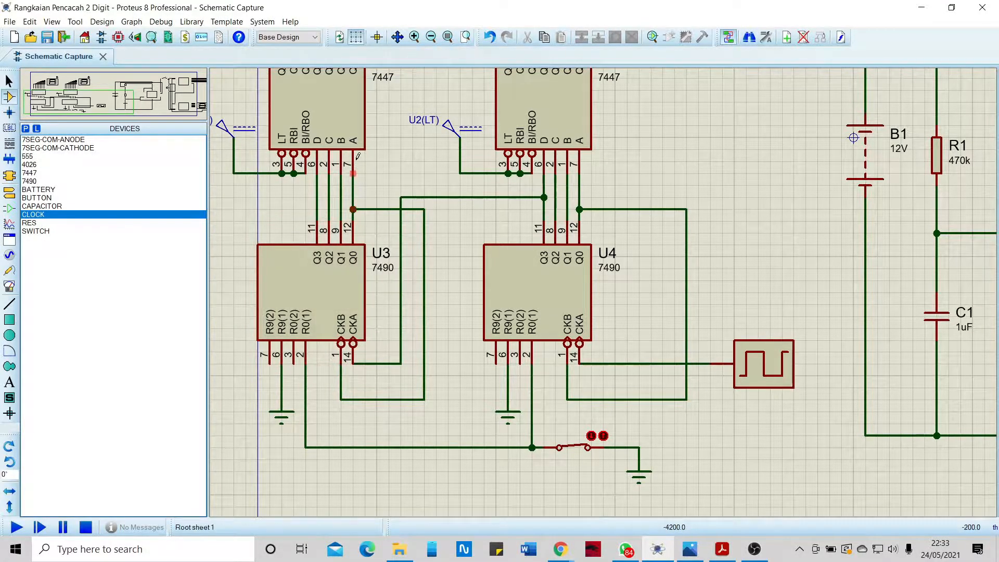
pyautogui.scroll(-2, 357, 125)
pyautogui.scroll(2, 494, 218)
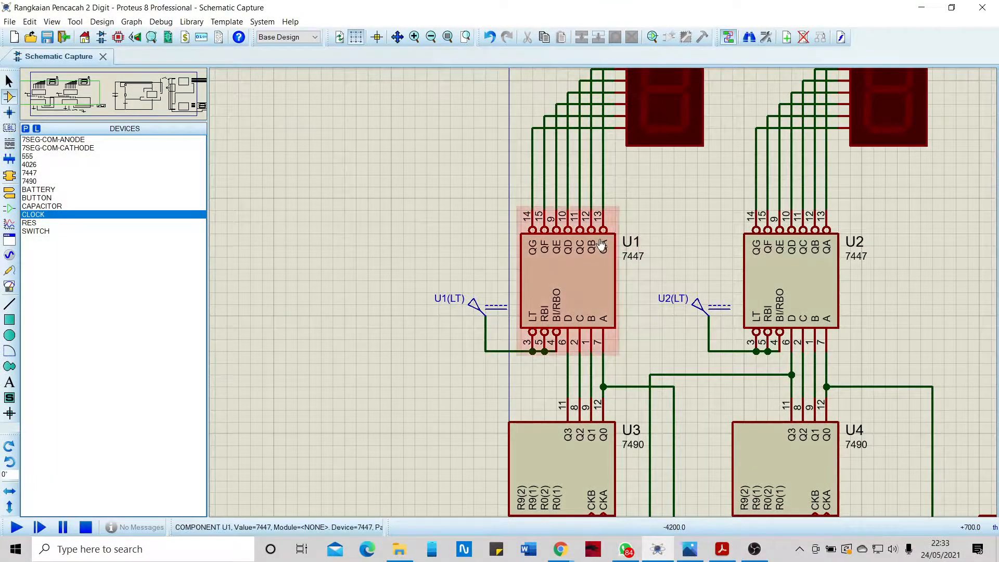
pyautogui.scroll(-1, 611, 295)
pyautogui.scroll(1, 572, 292)
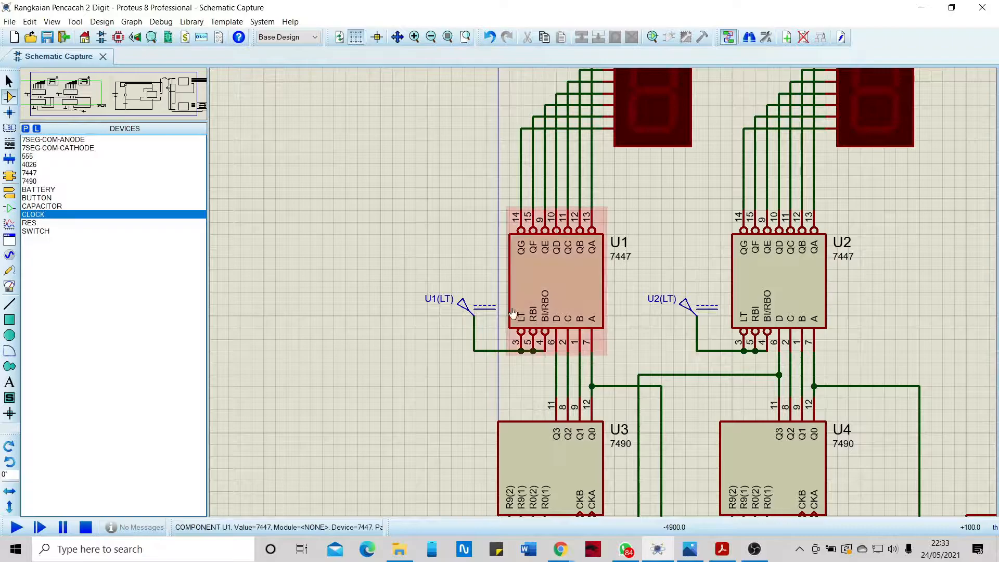
# View the properties of the DC generator U1(LT) and close them without changes.
pyautogui.doubleClick(463, 308)
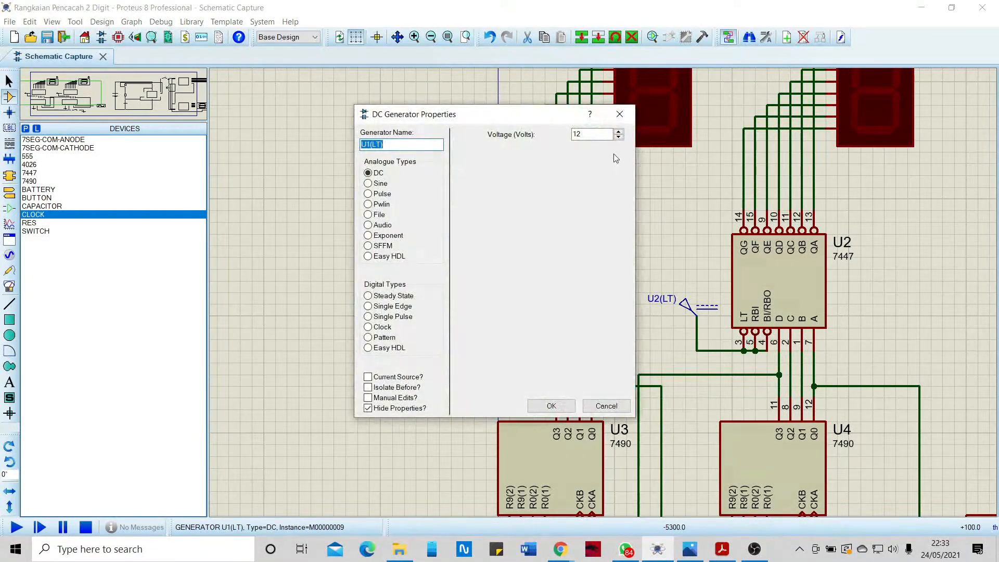
pyautogui.click(593, 406)
pyautogui.scroll(-1, 593, 294)
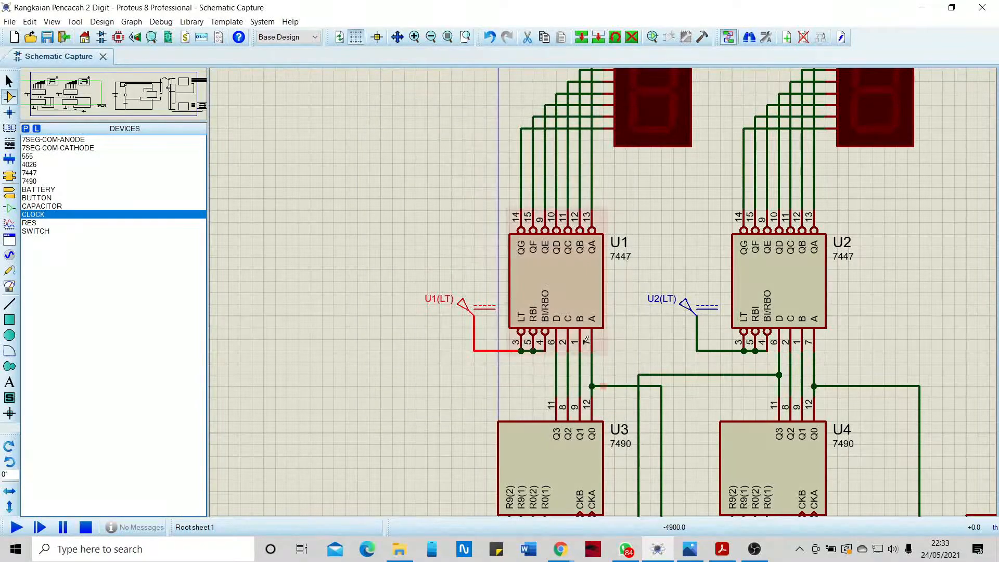
# Inspect the grounded switch on the R0(1) reset line shared by the 7490 counters U3 and U4.
pyautogui.scroll(-2, 776, 289)
pyautogui.scroll(3, 645, 325)
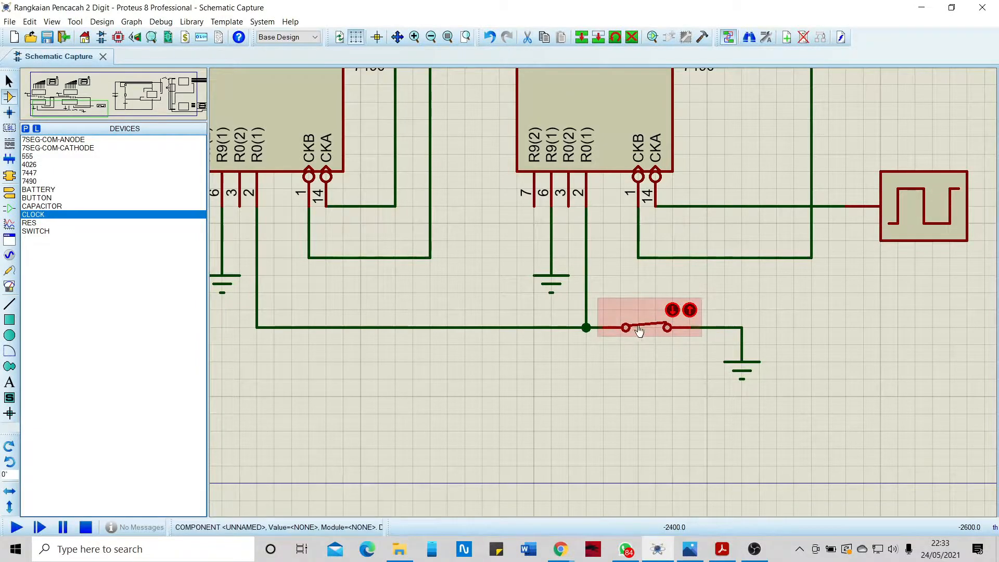
pyautogui.scroll(-3, 655, 331)
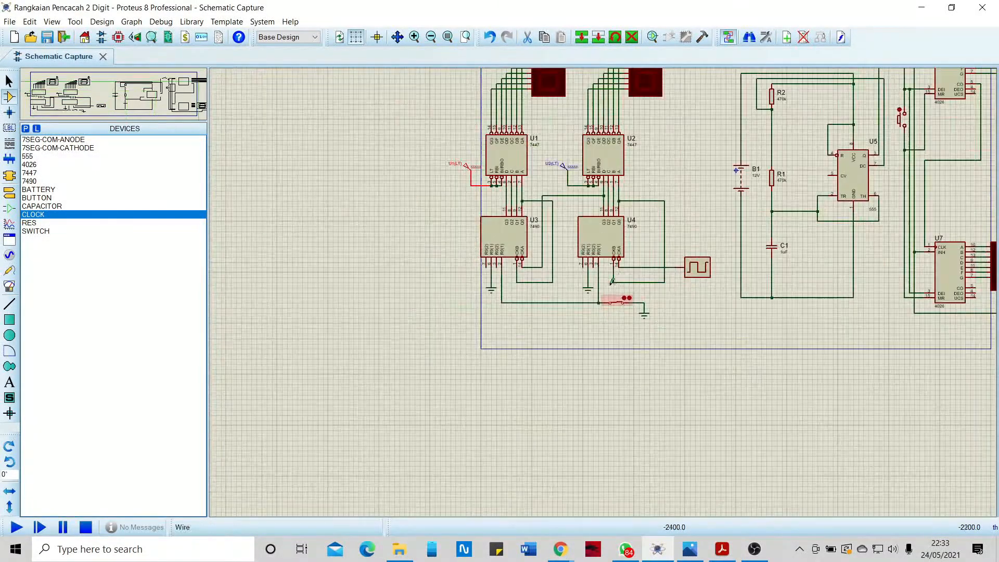
pyautogui.scroll(2, 612, 291)
pyautogui.scroll(-2, 604, 299)
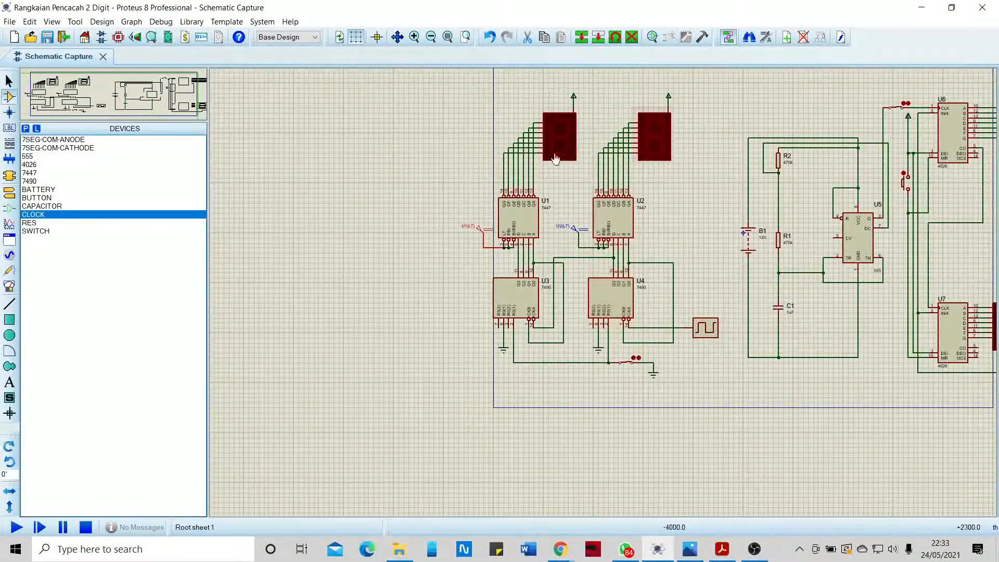
# Run the simulation, watch the two 7447-driven displays count, and stop it.
pyautogui.click(16, 527)
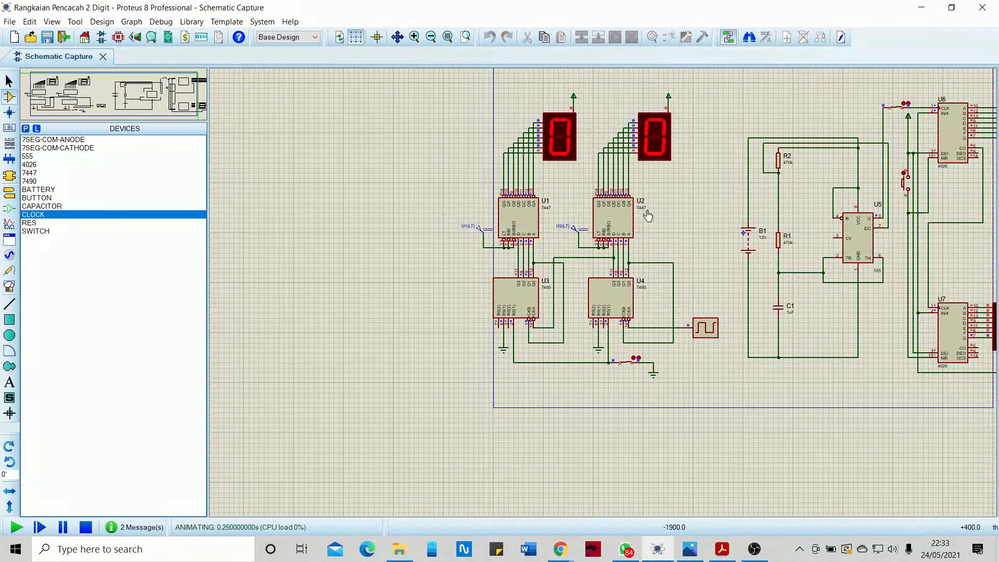
pyautogui.scroll(1, 651, 160)
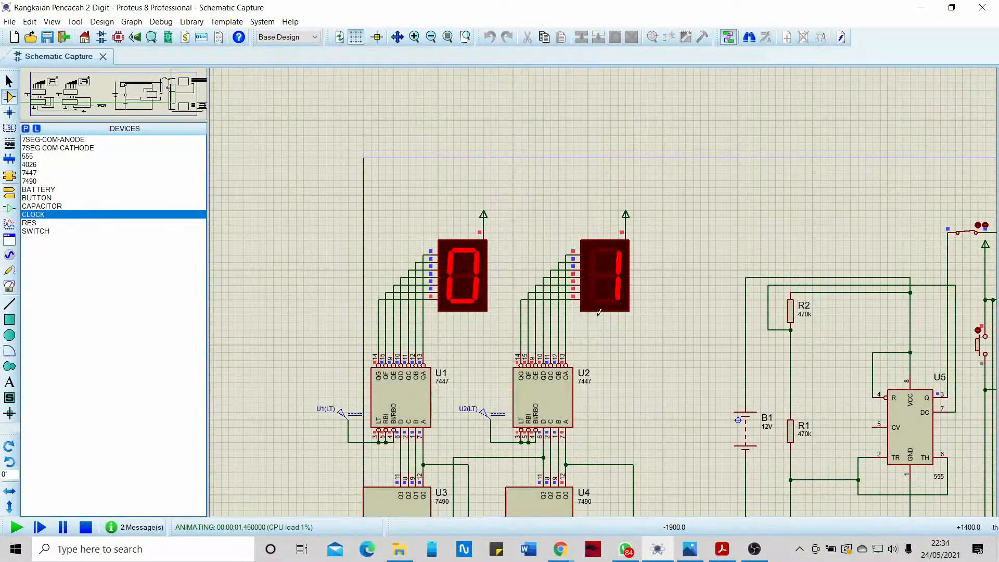
pyautogui.scroll(-1, 600, 312)
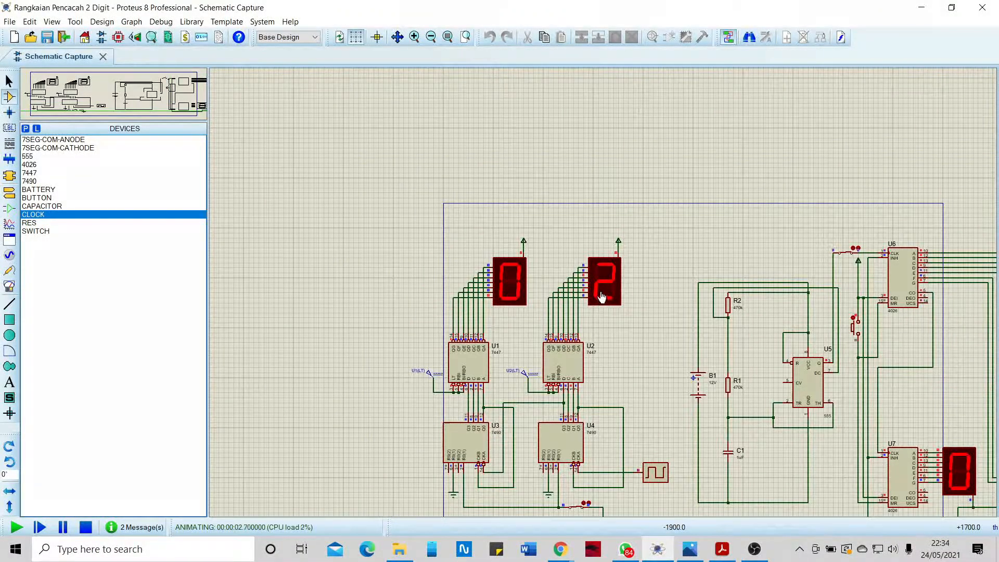
pyautogui.scroll(1, 643, 466)
pyautogui.scroll(-1, 624, 295)
pyautogui.scroll(1, 594, 232)
pyautogui.scroll(-1, 614, 312)
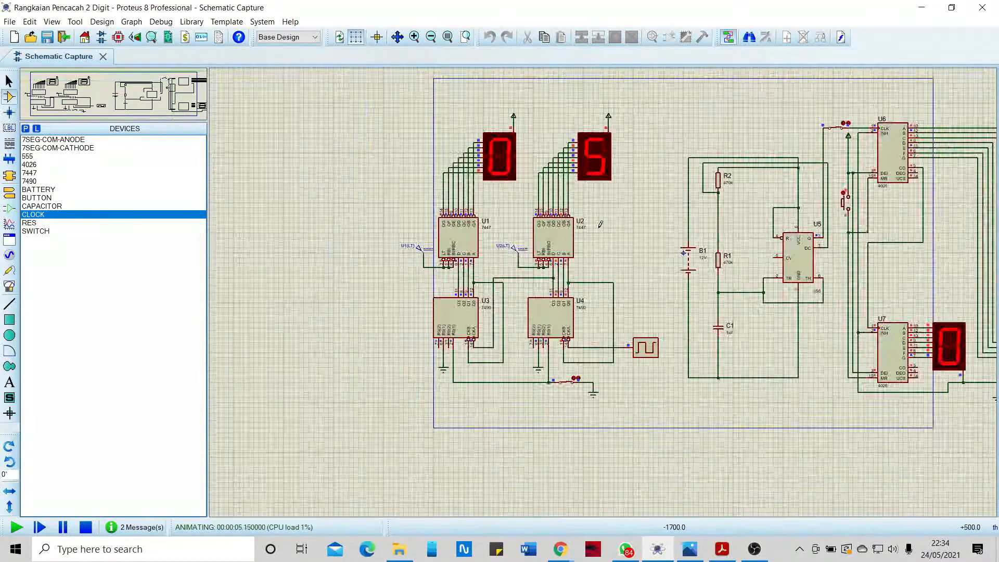
pyautogui.scroll(1, 645, 447)
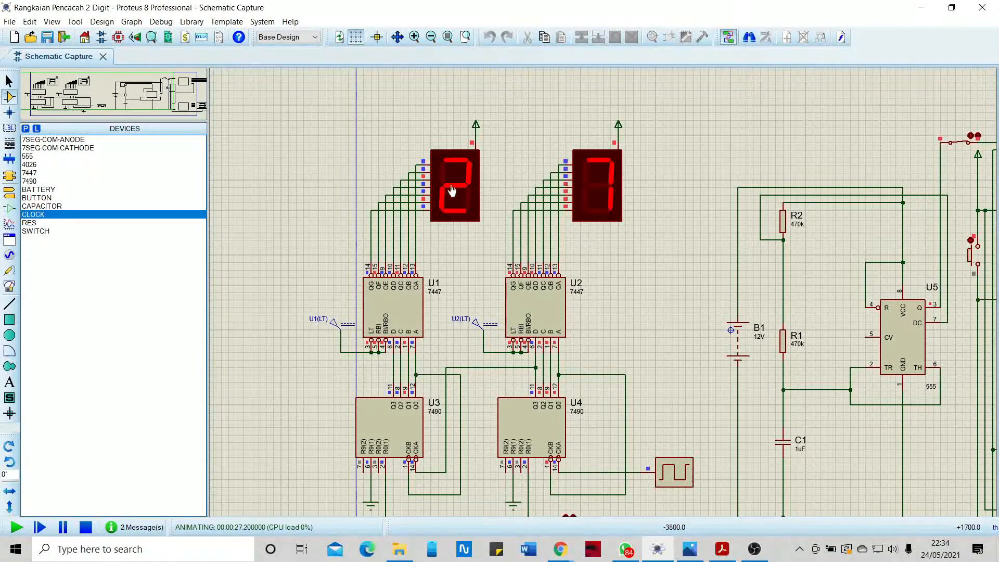
pyautogui.click(85, 527)
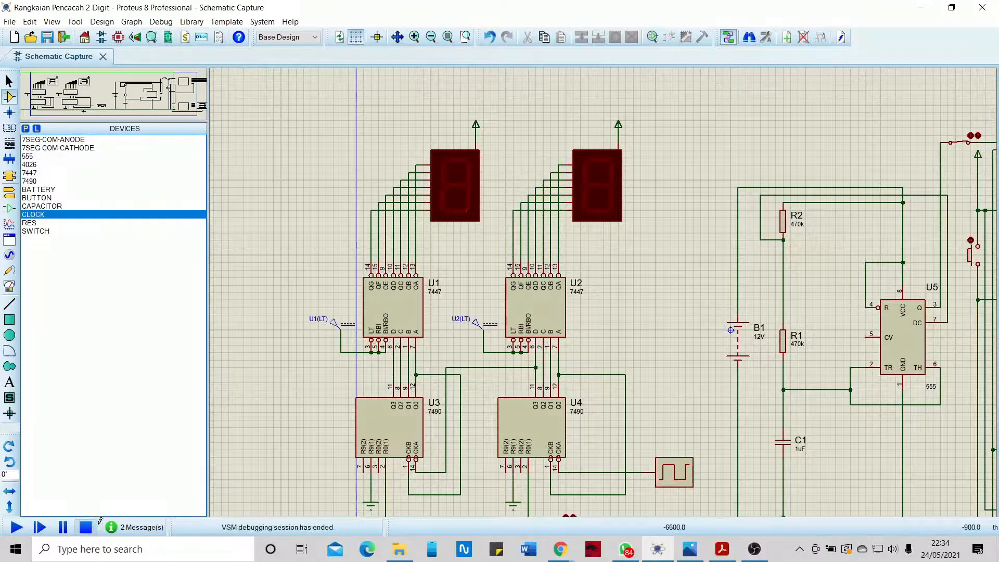
# Examine the second counter circuit with the 555 timer U5, the 4026 counters U6 and U7, and their displays.
pyautogui.scroll(-2, 527, 352)
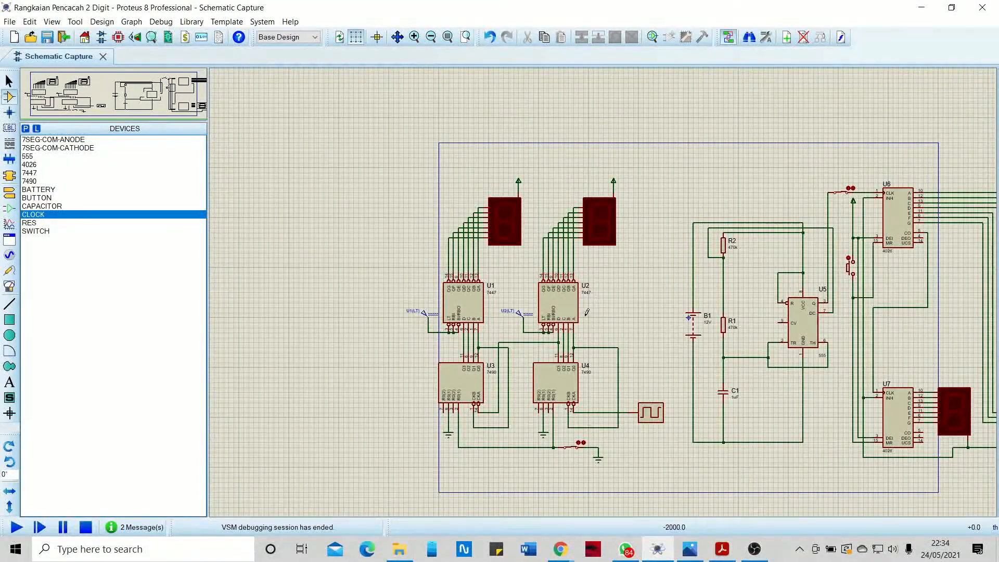
pyautogui.scroll(-1, 775, 299)
pyautogui.scroll(2, 572, 294)
pyautogui.scroll(-1, 696, 283)
pyautogui.scroll(1, 677, 285)
pyautogui.scroll(-1, 606, 286)
pyautogui.scroll(1, 635, 298)
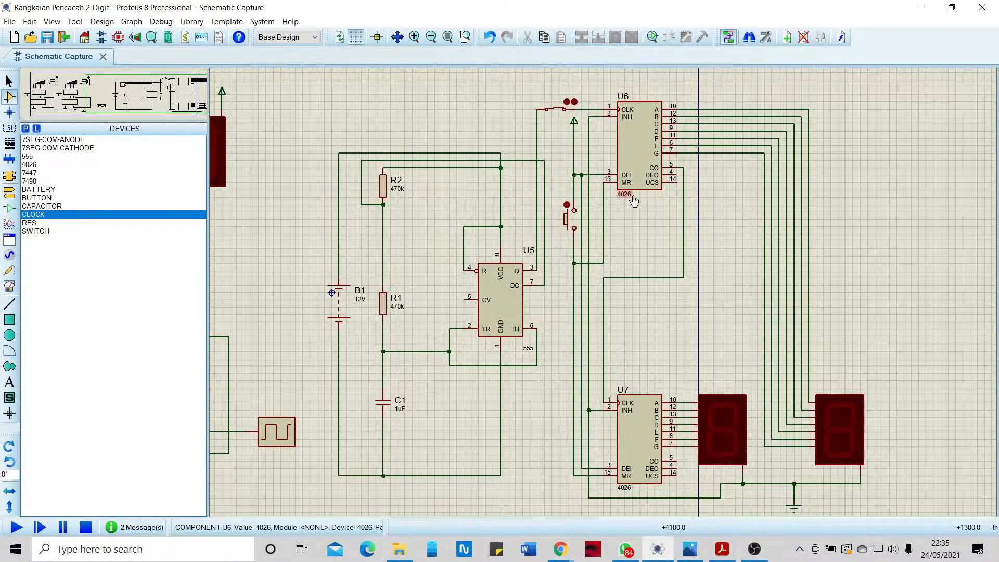
# Switch to Chrome and bring up the Google results for "apakah ic 555 merupakan clock?".
pyautogui.click(645, 416)
pyautogui.keyDown('ctrl'); pyautogui.click(642, 139); pyautogui.keyUp('ctrl')
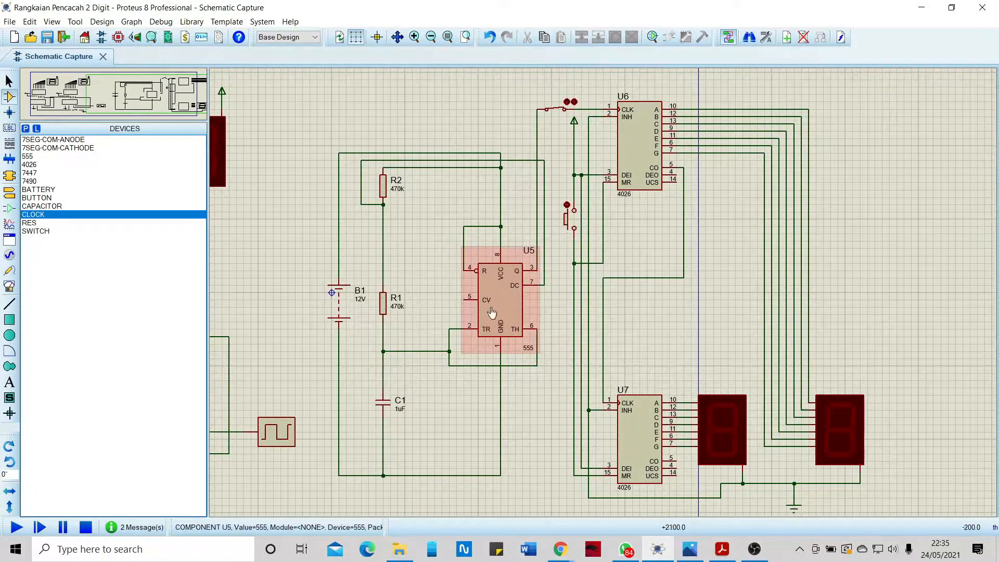
pyautogui.moveTo(560, 548)
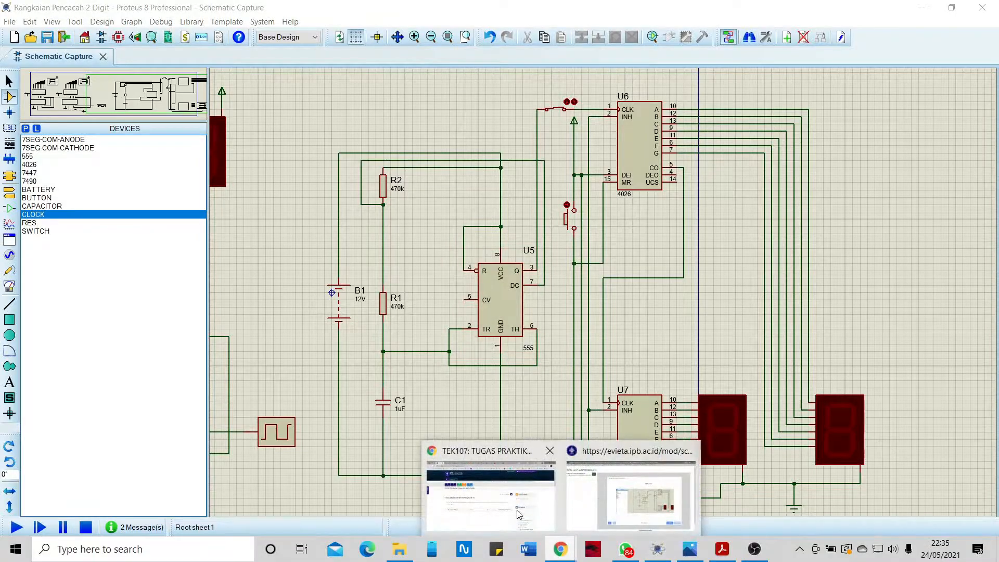
pyautogui.click(524, 513)
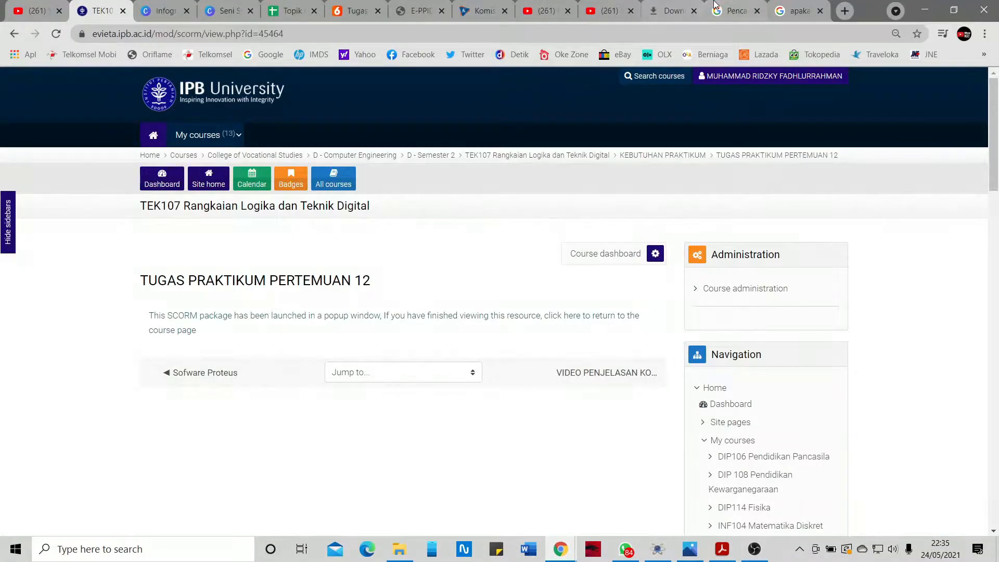
pyautogui.click(728, 9)
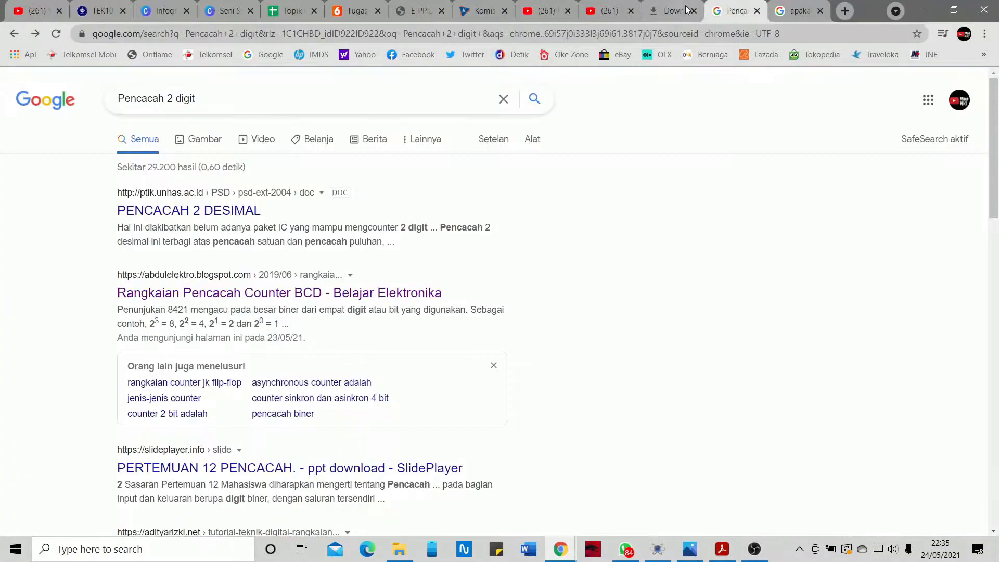
pyautogui.click(796, 10)
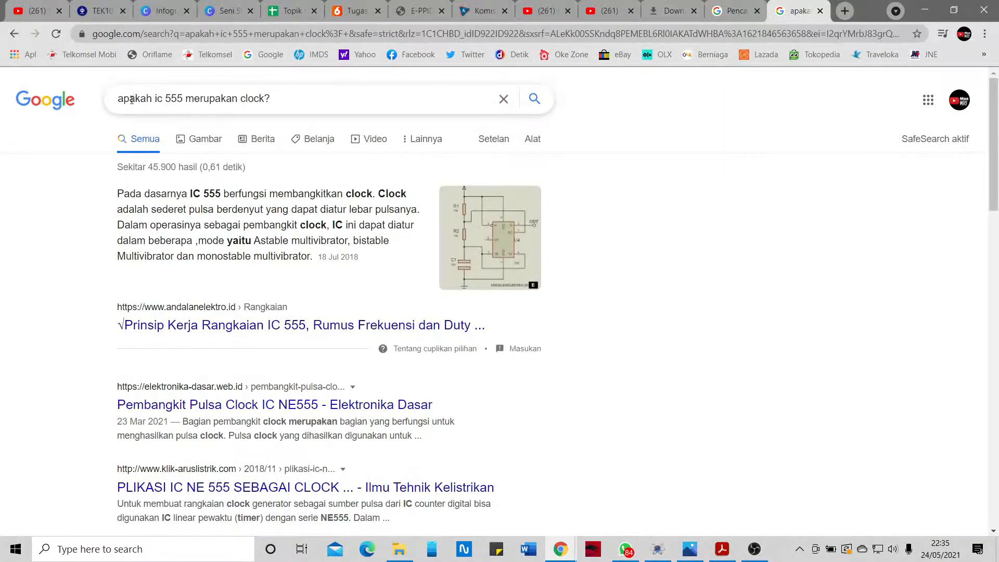
# Highlight the search question, then the result passages on the IC 555 as a clock generator and its astable, bistable and monostable modes.
pyautogui.moveTo(119, 97); pyautogui.dragTo(253, 99)
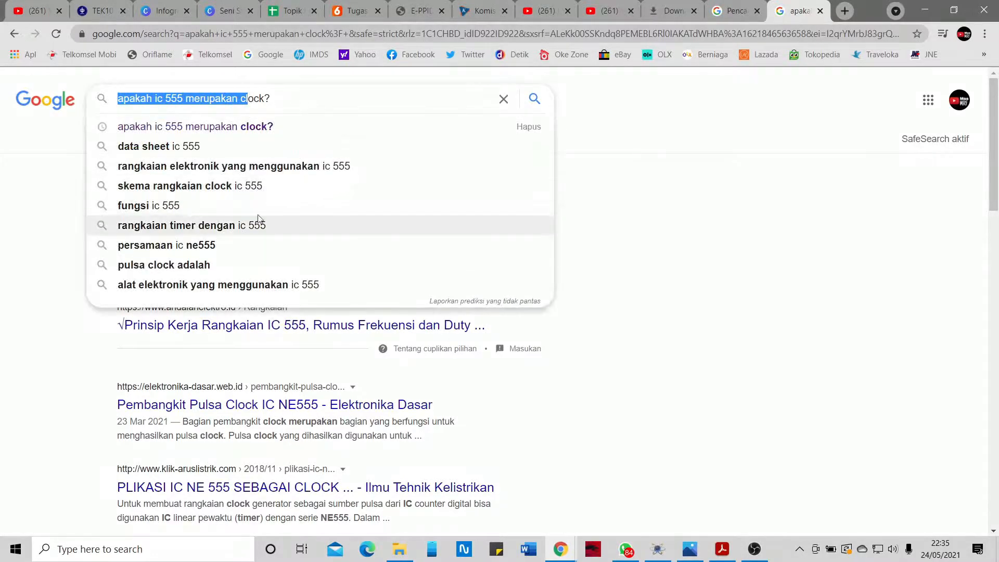
pyautogui.click(766, 255)
pyautogui.moveTo(123, 194); pyautogui.dragTo(364, 194)
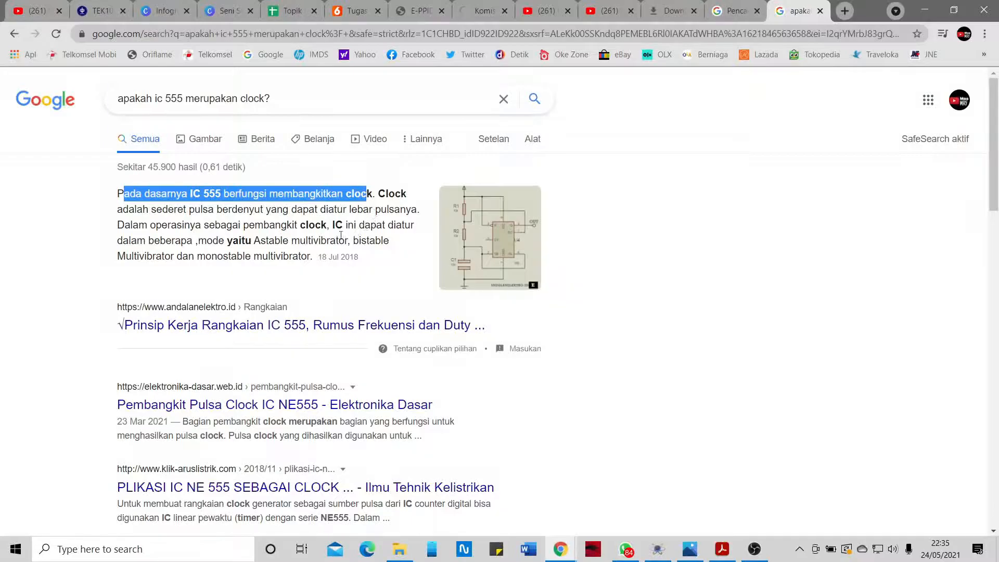
pyautogui.moveTo(335, 225)
pyautogui.mouseDown()
pyautogui.moveTo(170, 241)
pyautogui.moveTo(346, 240)
pyautogui.mouseUp()
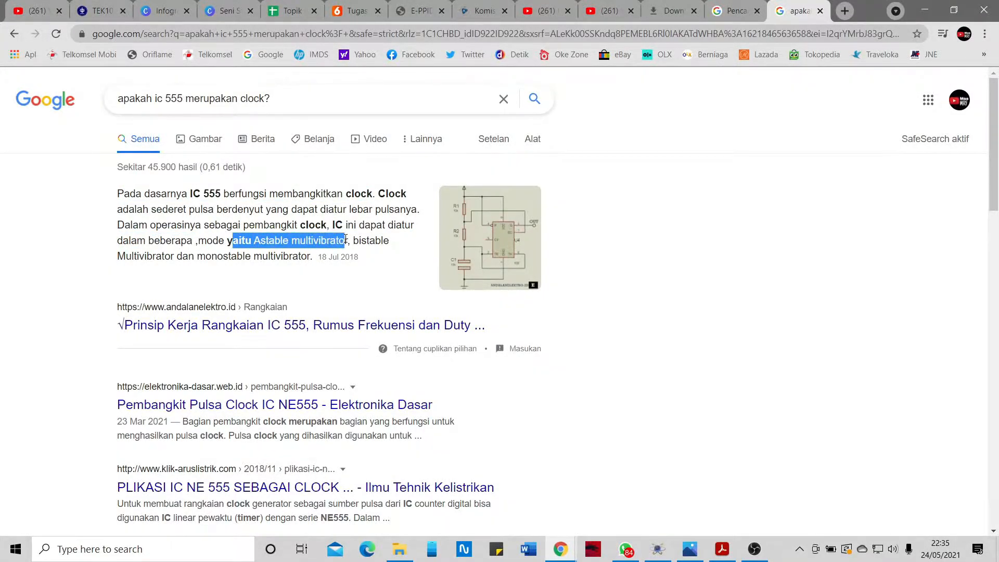
pyautogui.moveTo(147, 257); pyautogui.dragTo(302, 260)
pyautogui.click(718, 330)
# Return to Proteus, start the simulation, and trace the 555 timer U5's Q output through the switch to U6's CLK input.
pyautogui.click(658, 548)
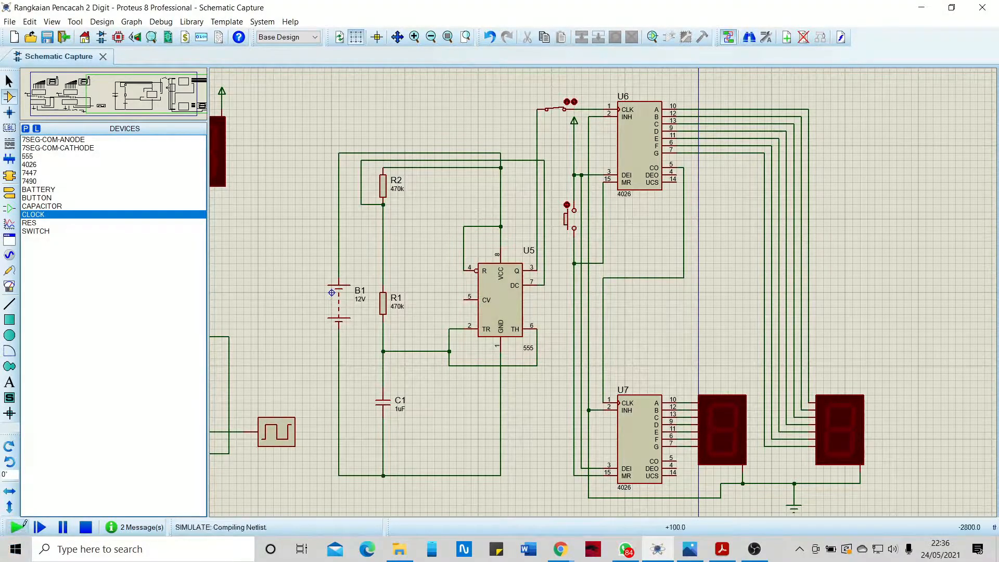
pyautogui.click(18, 527)
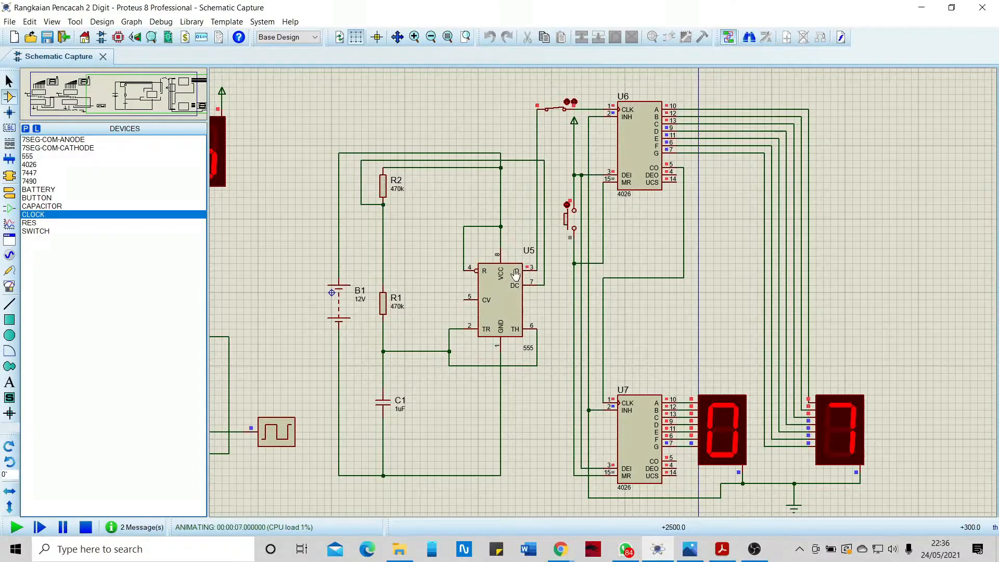
pyautogui.scroll(1, 516, 277)
pyautogui.scroll(-1, 615, 297)
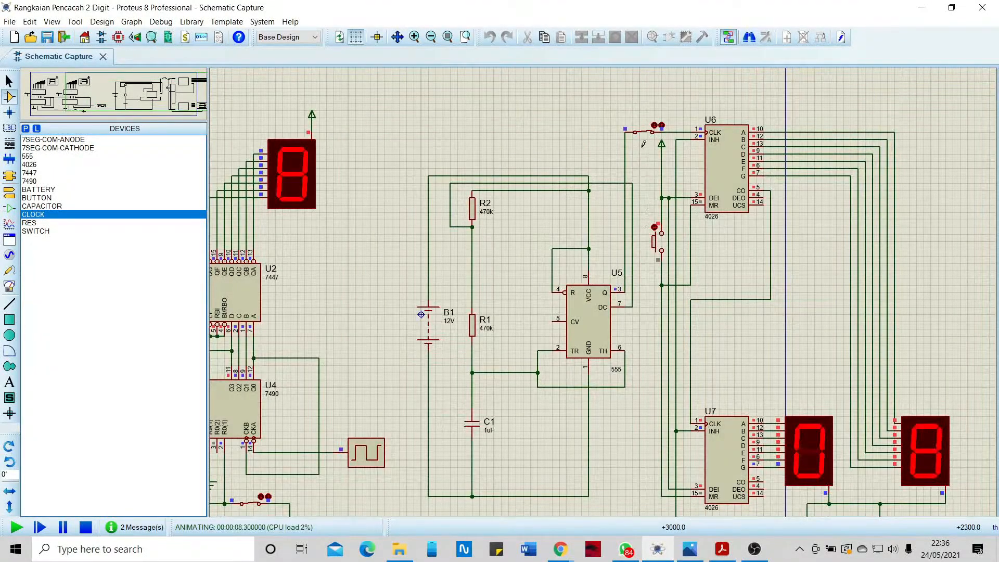
pyautogui.scroll(1, 639, 140)
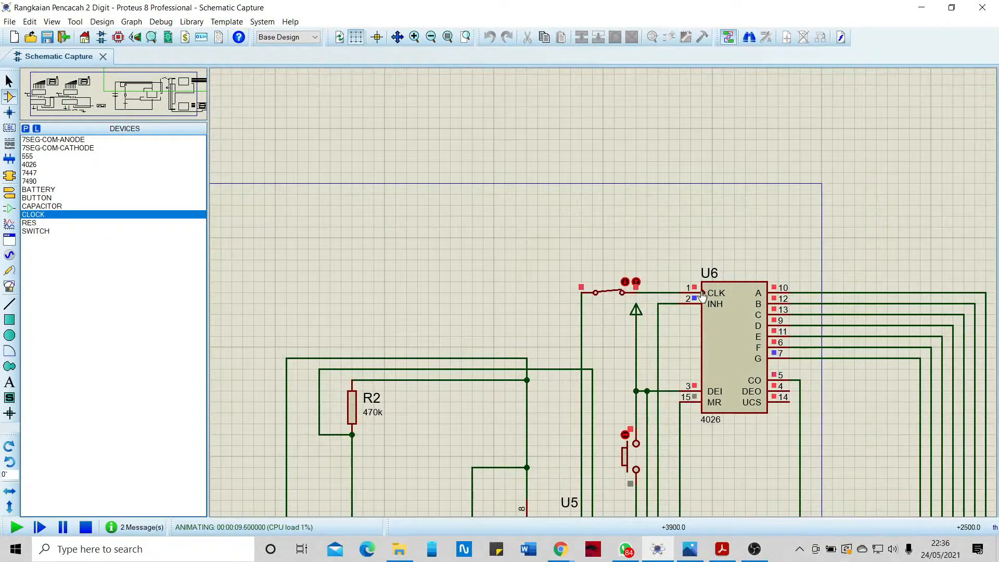
pyautogui.scroll(-1, 703, 295)
pyautogui.scroll(-1, 552, 470)
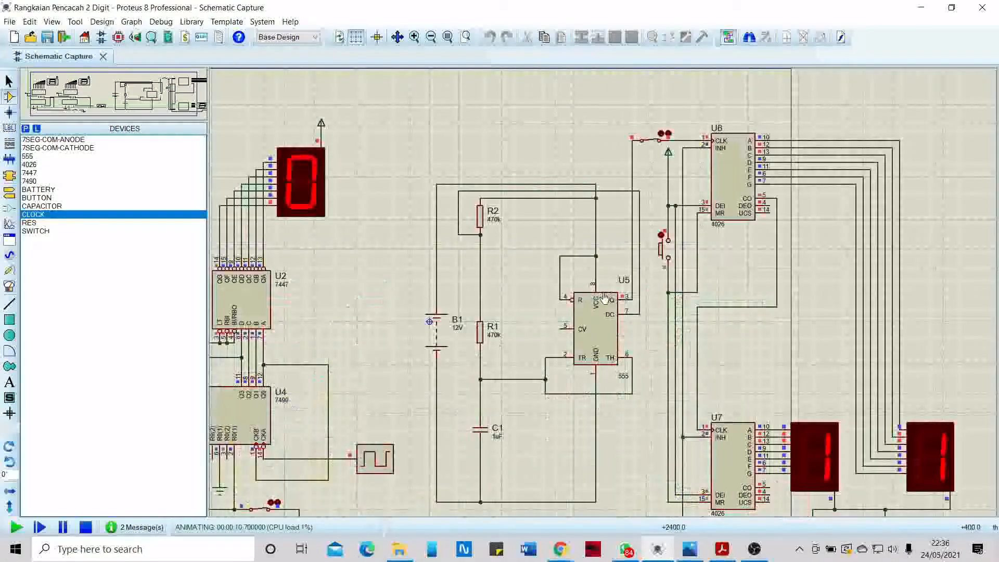
pyautogui.scroll(1, 606, 341)
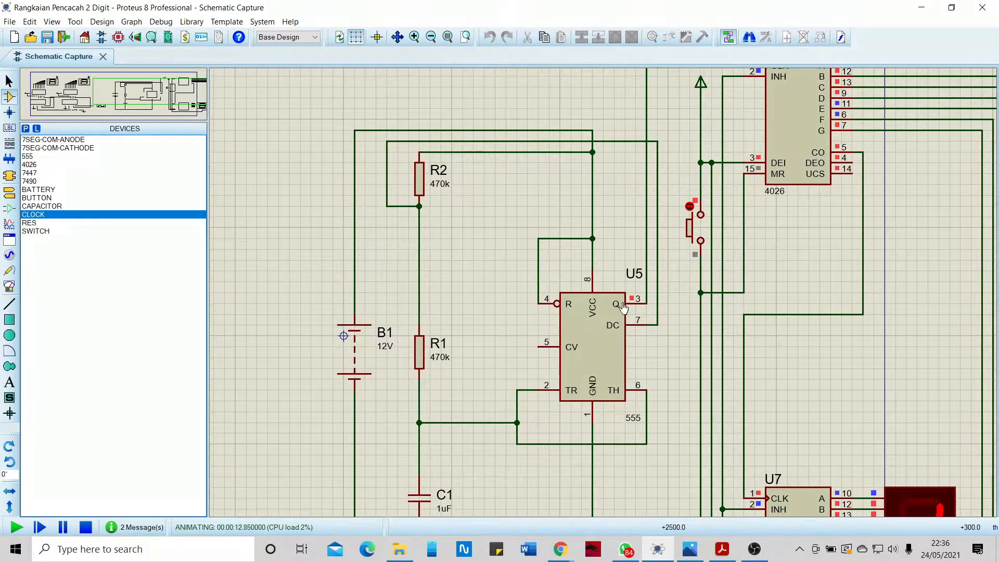
pyautogui.scroll(-1, 640, 299)
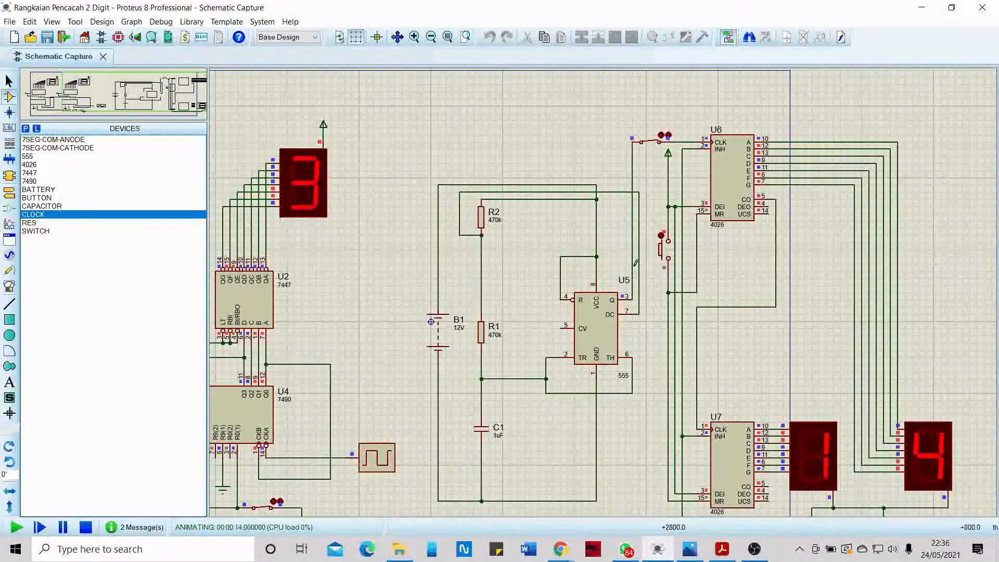
# Trace U6's segment outputs to the units display and its carry output CO to U7's CLK input while the count runs.
pyautogui.scroll(1, 709, 152)
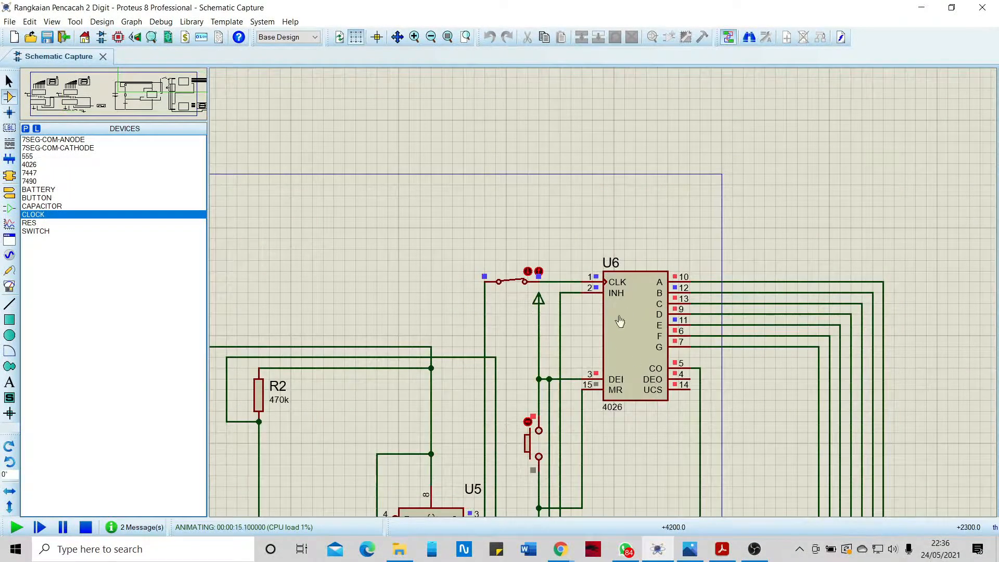
pyautogui.scroll(-2, 627, 313)
pyautogui.scroll(1, 604, 288)
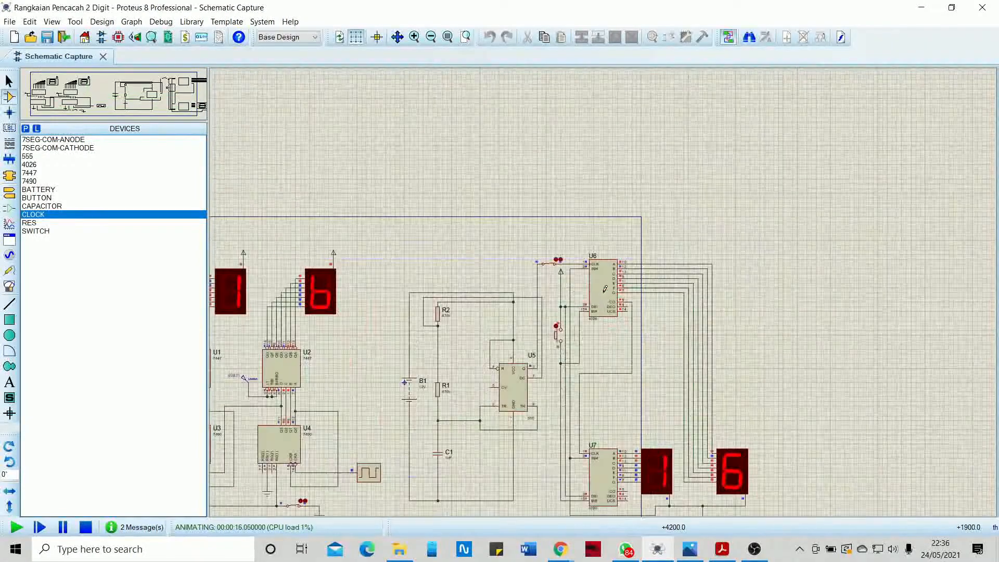
pyautogui.scroll(1, 603, 291)
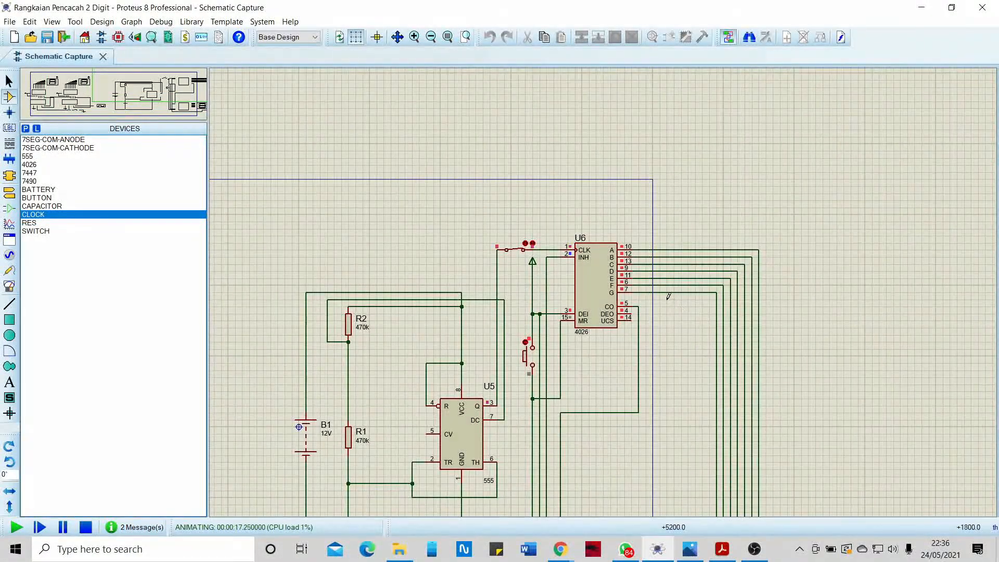
pyautogui.scroll(-2, 741, 328)
pyautogui.scroll(2, 634, 333)
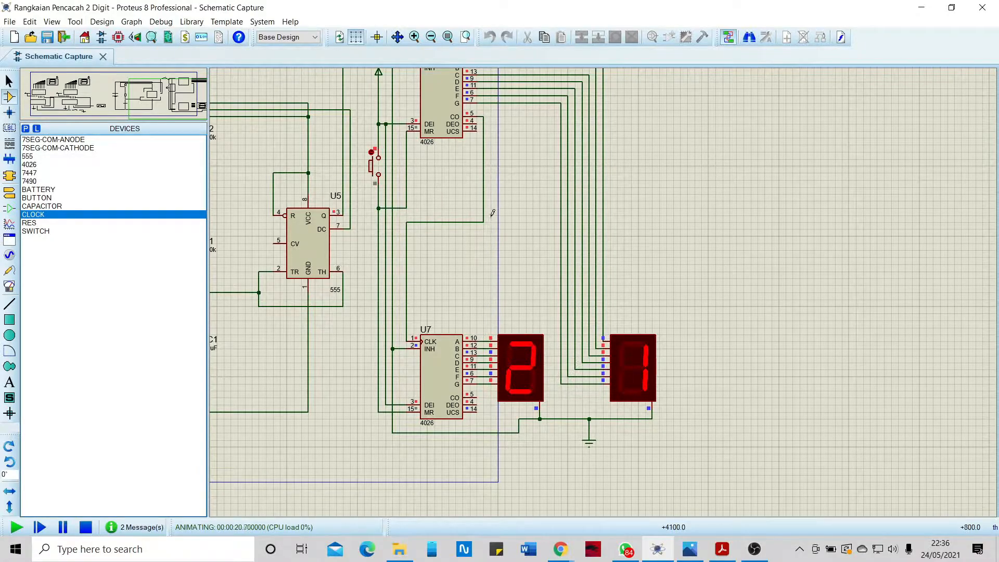
pyautogui.scroll(-1, 492, 214)
pyautogui.scroll(1, 602, 208)
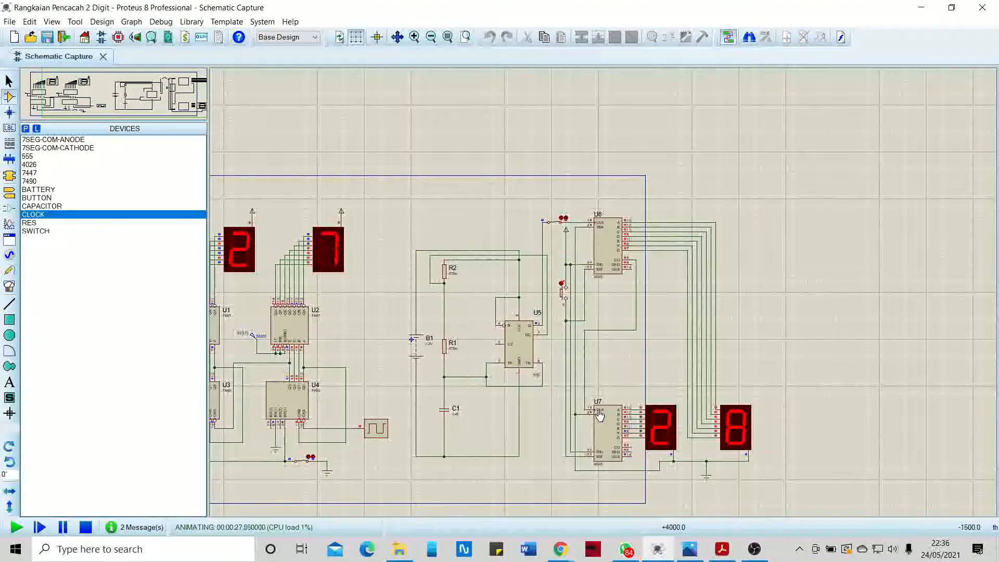
pyautogui.scroll(-1, 595, 476)
pyautogui.scroll(1, 603, 299)
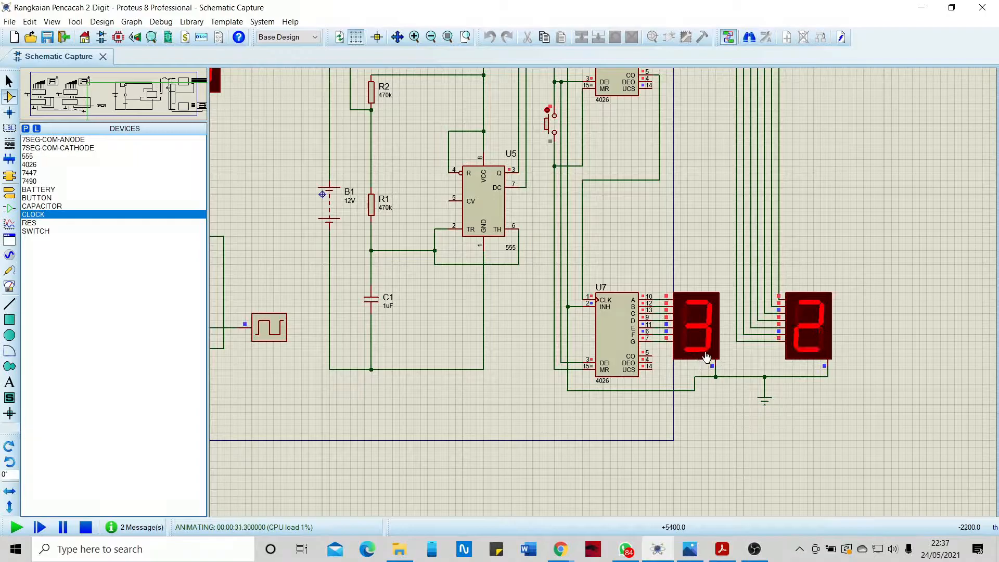
# Reset the running 4026 counter circuit with the push button on the MR line, repeating the reset once.
pyautogui.scroll(-1, 553, 137)
pyautogui.scroll(2, 603, 334)
pyautogui.click(595, 318)
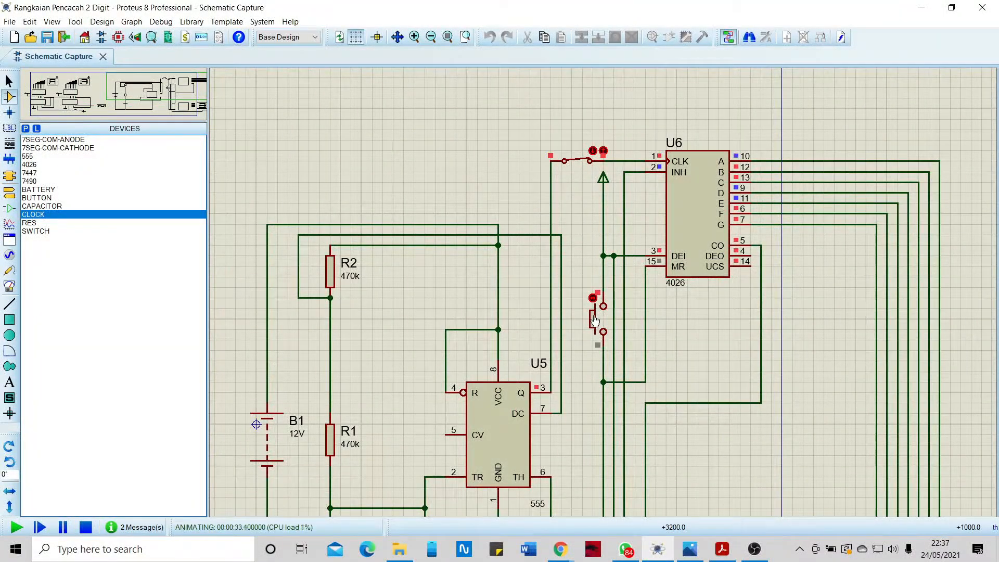
pyautogui.scroll(-2, 596, 319)
pyautogui.click(600, 309)
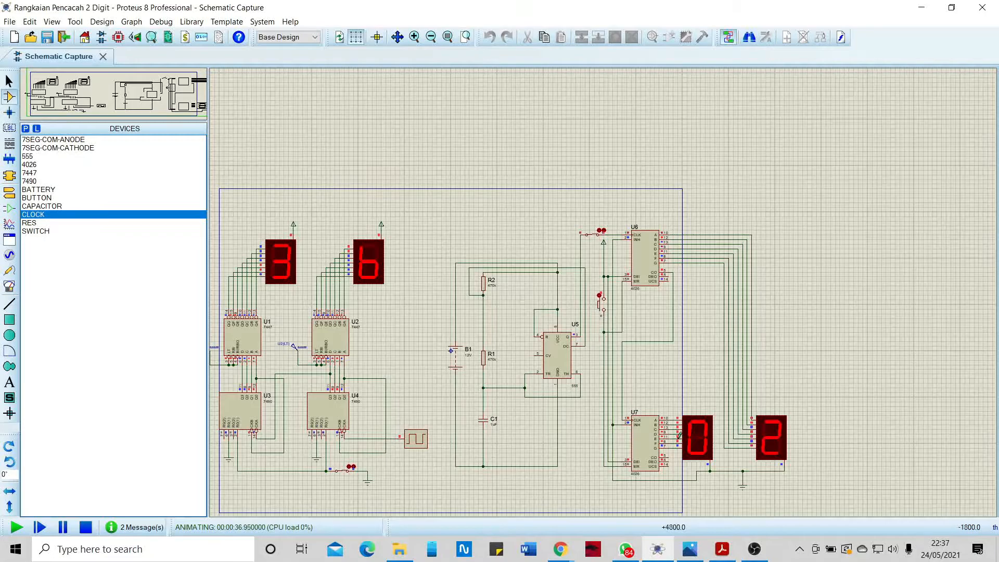
pyautogui.click(600, 309)
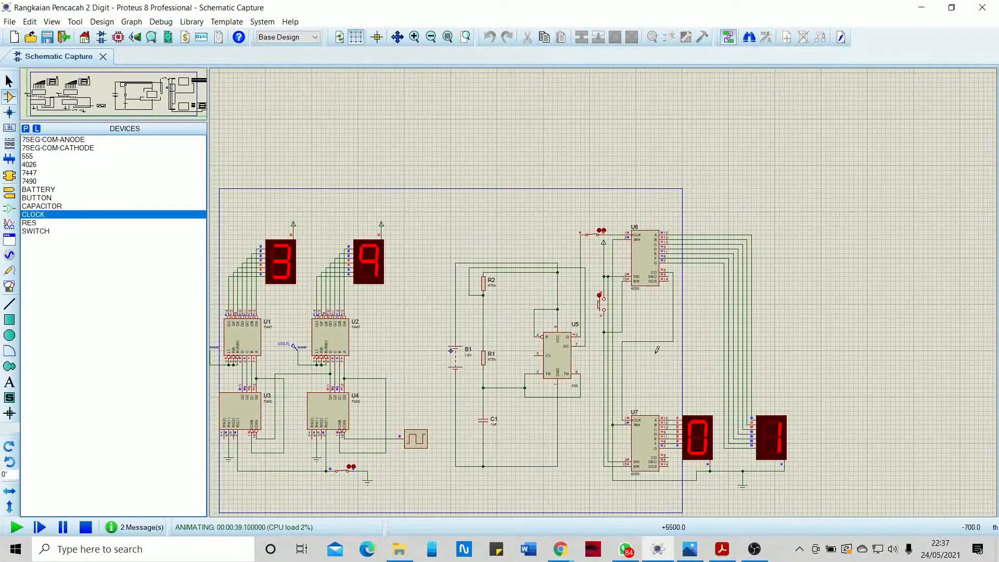
# Examine how the power terminal and push button connect to the DEI and MR pins of U6 and U7.
pyautogui.scroll(4, 702, 190)
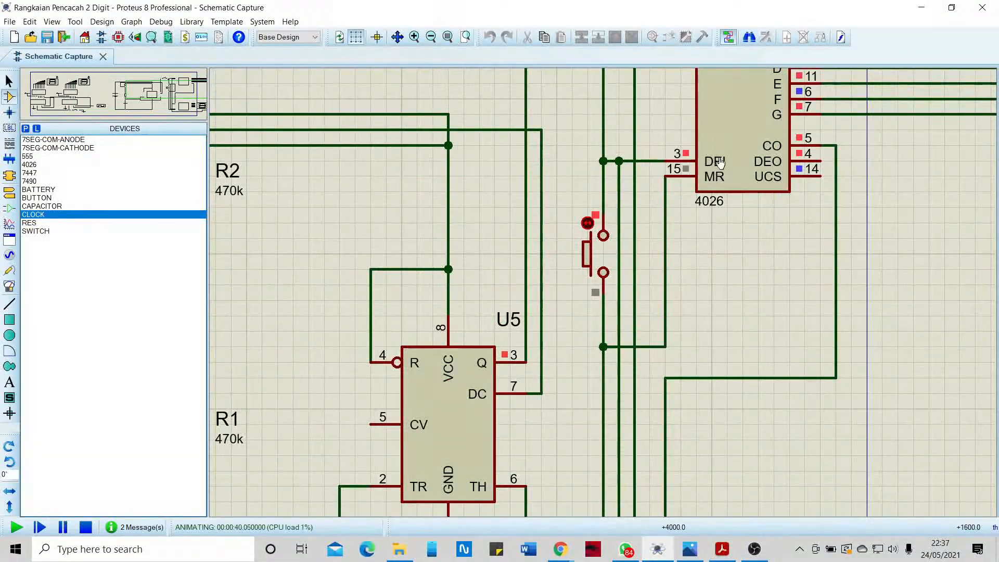
pyautogui.scroll(-1, 620, 183)
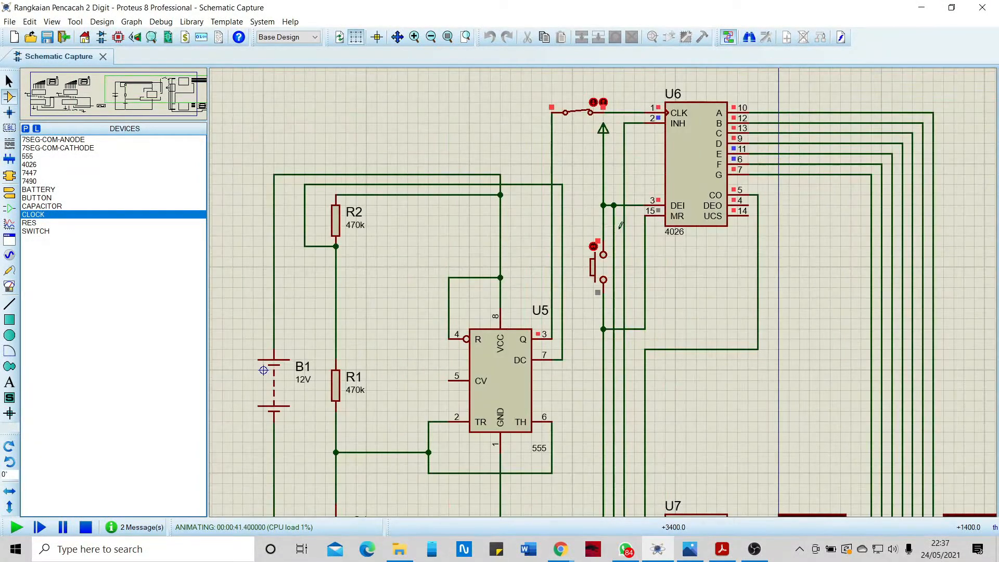
pyautogui.scroll(-1, 625, 308)
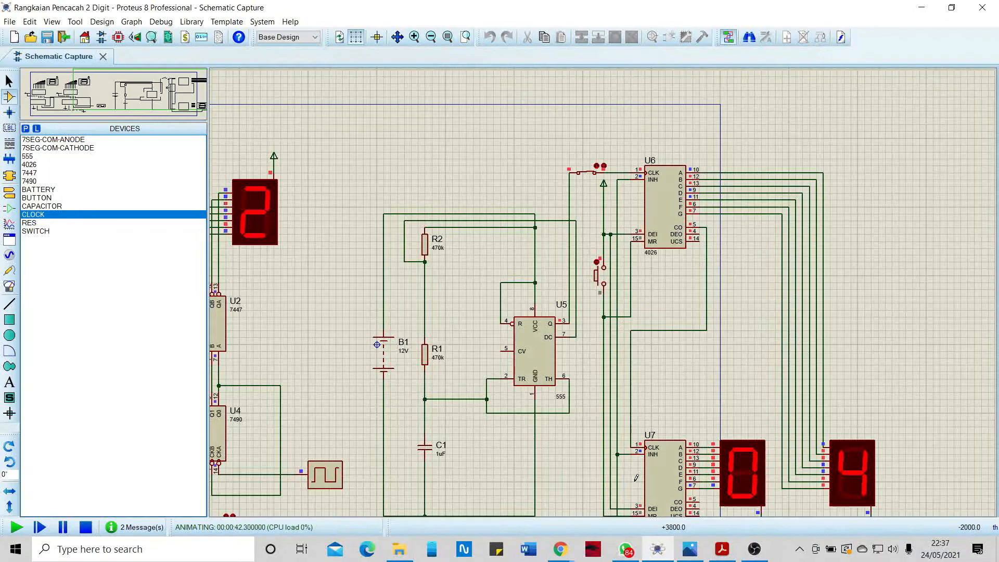
pyautogui.scroll(-1, 605, 299)
pyautogui.scroll(1, 605, 289)
pyautogui.scroll(1, 605, 289)
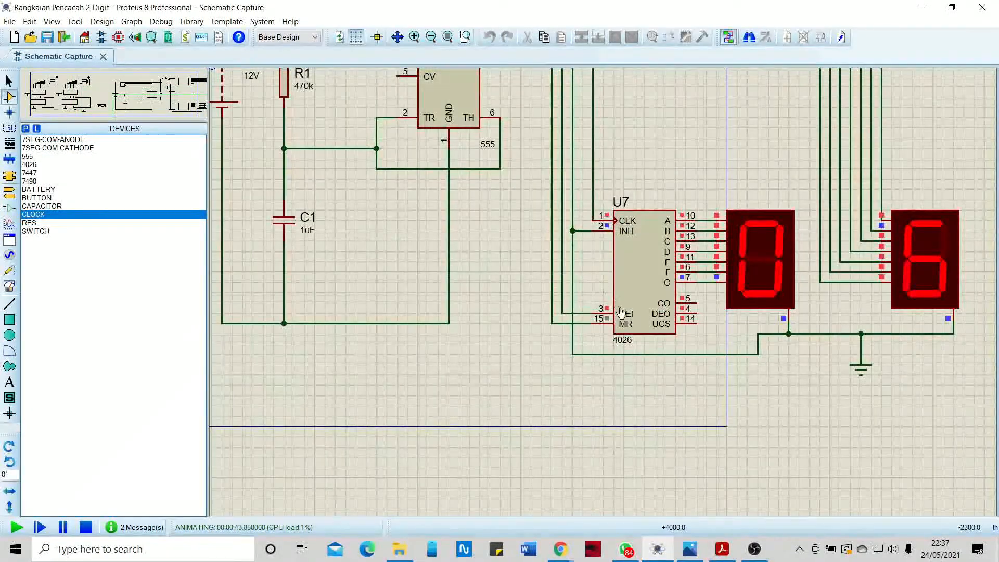
pyautogui.scroll(-1, 593, 307)
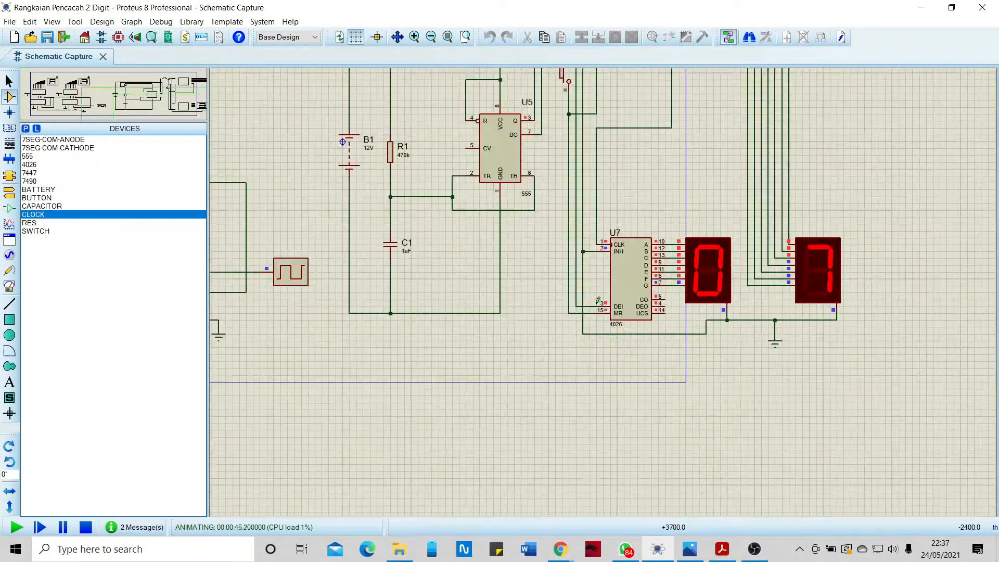
pyautogui.scroll(-1, 575, 100)
pyautogui.scroll(1, 605, 289)
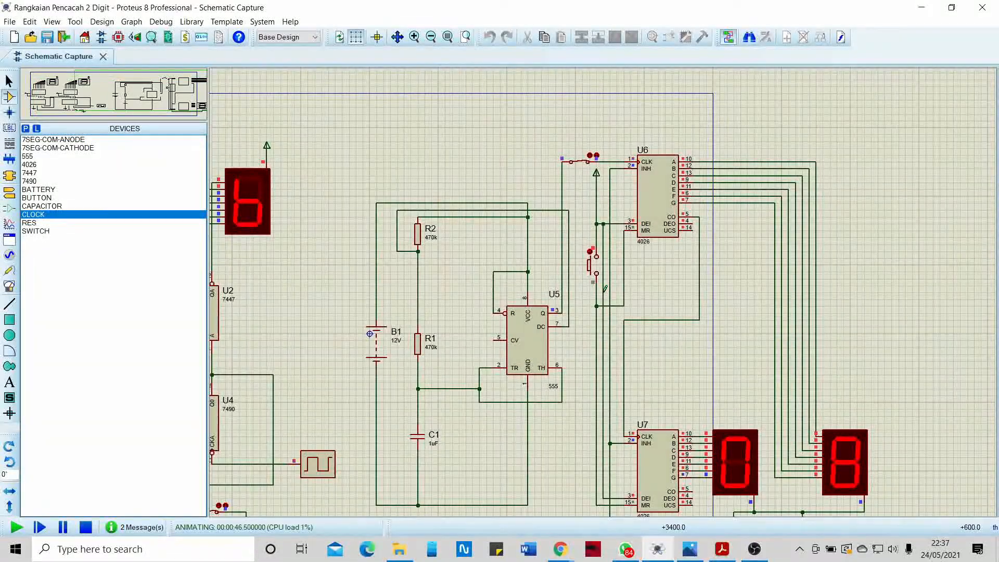
pyautogui.scroll(1, 605, 288)
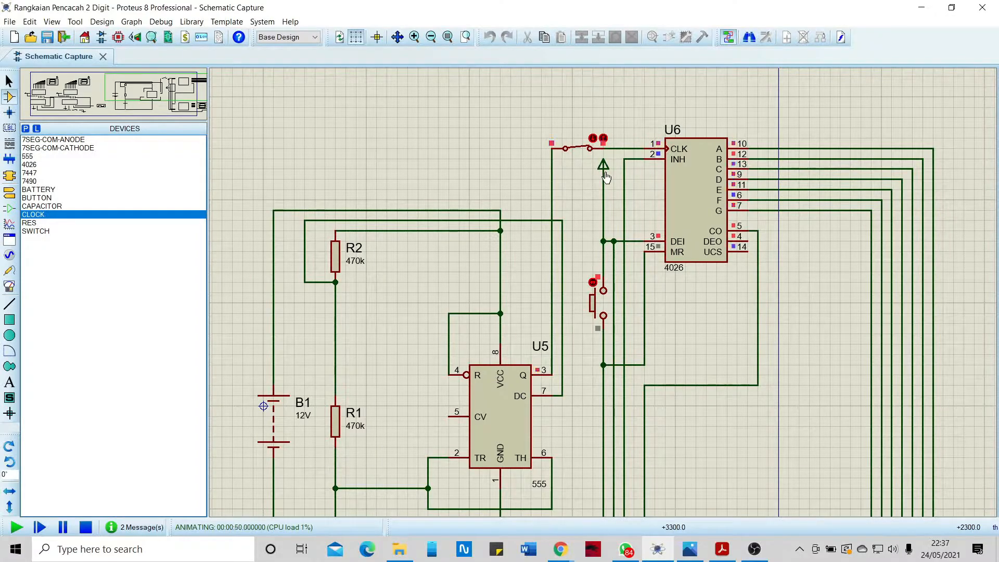
# Watch both 4026-driven digits count, and reset them again with the push button.
pyautogui.scroll(-2, 606, 177)
pyautogui.scroll(2, 672, 326)
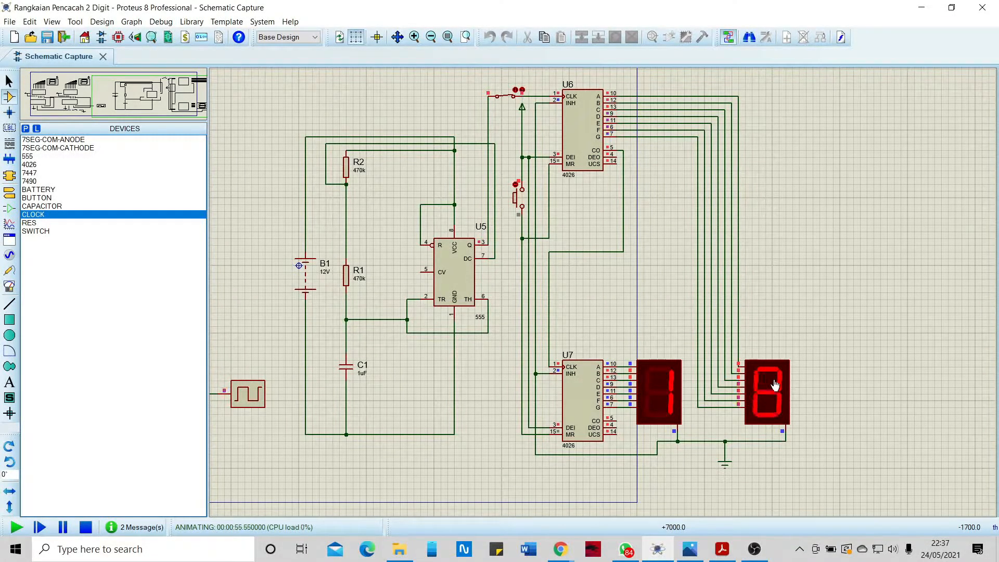
pyautogui.click(517, 200)
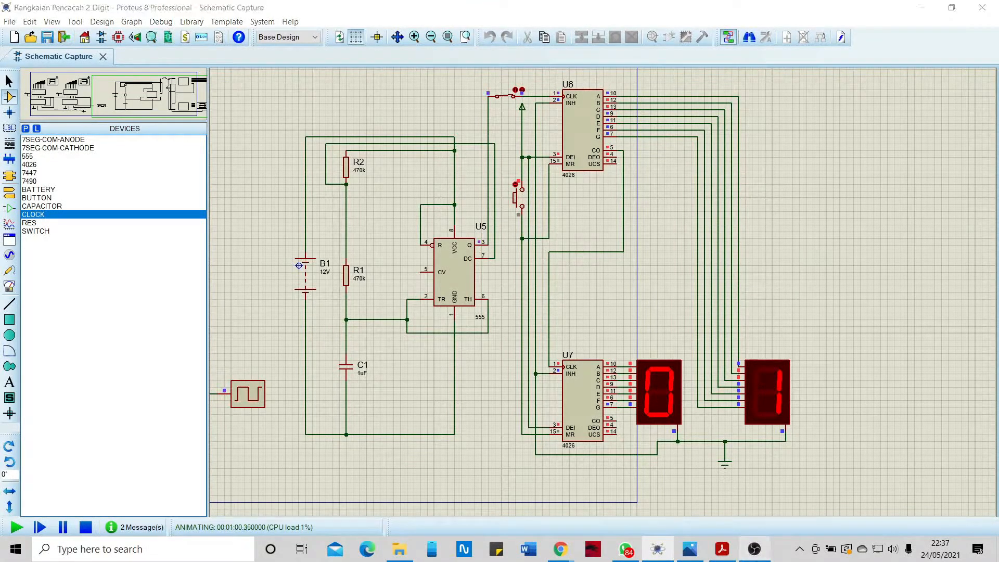
pyautogui.click(754, 550)
pyautogui.click(754, 550)
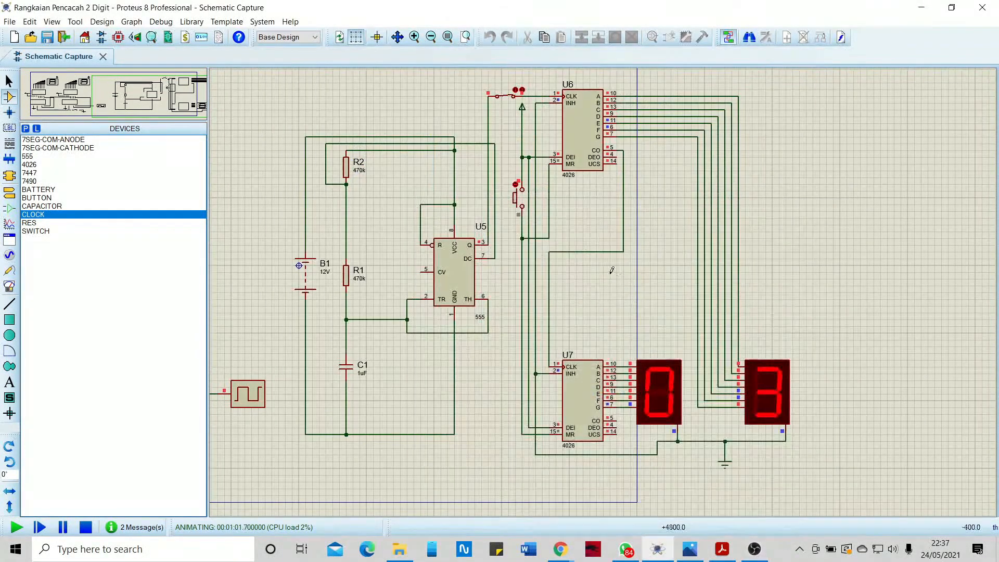
# View both two-digit counter circuits counting together, and stop the simulation.
pyautogui.scroll(-2, 631, 301)
pyautogui.scroll(-1, 572, 260)
pyautogui.scroll(1, 573, 259)
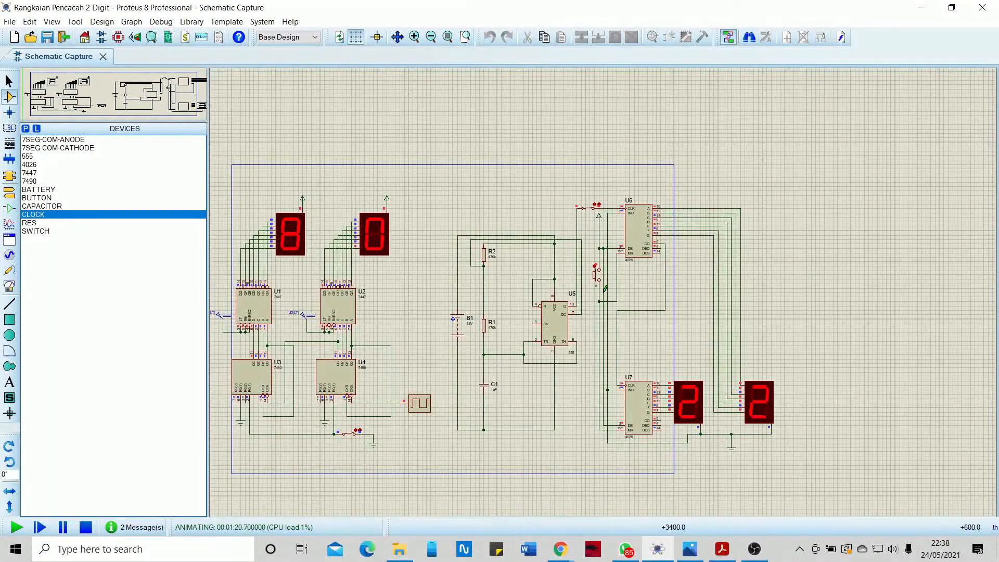
pyautogui.click(86, 527)
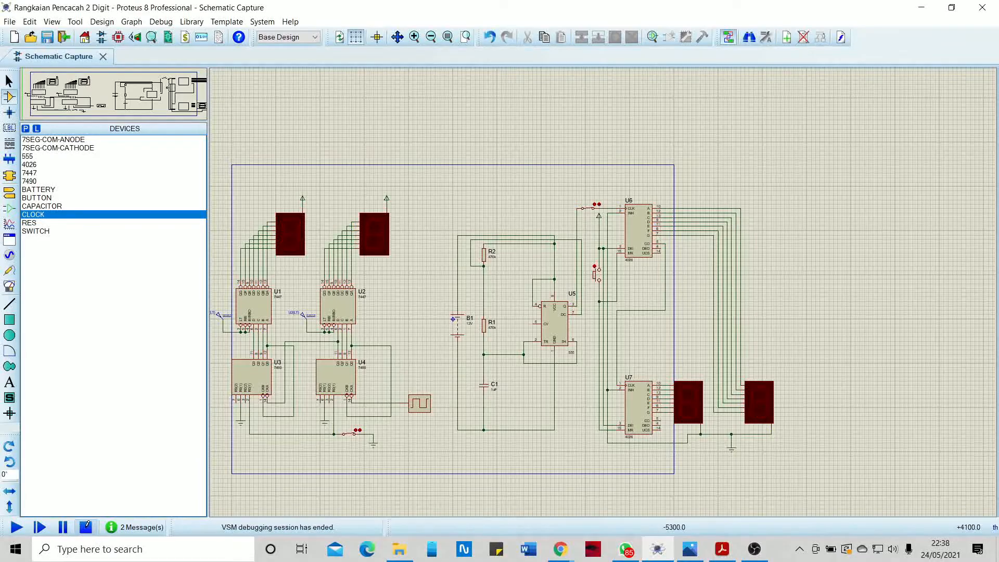
pyautogui.click(754, 549)
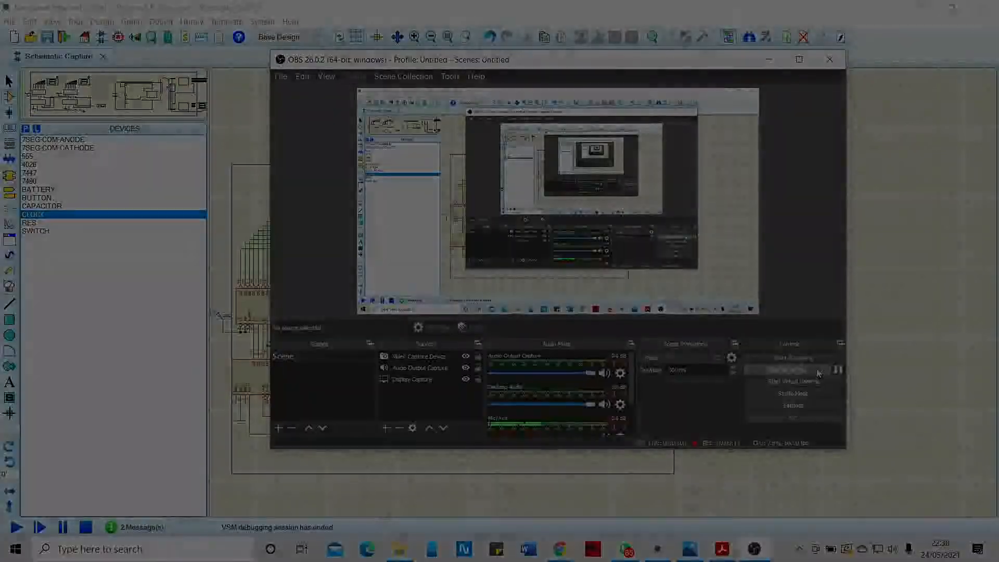